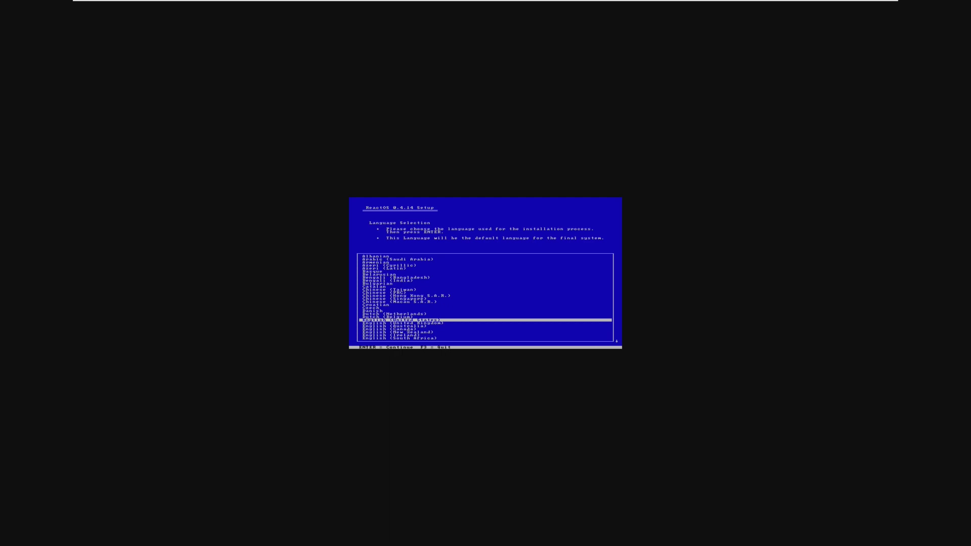
Step: Begin a new ReactOS installation in English (United States), declining to upgrade the existing C:\ReactOS installation
{"action": "key", "text": "Return"}
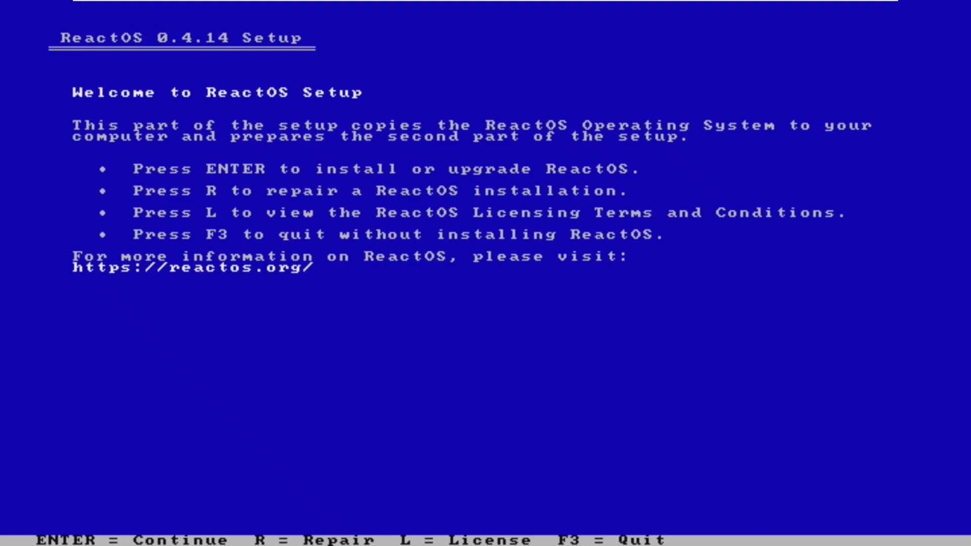
{"action": "key", "text": "Return"}
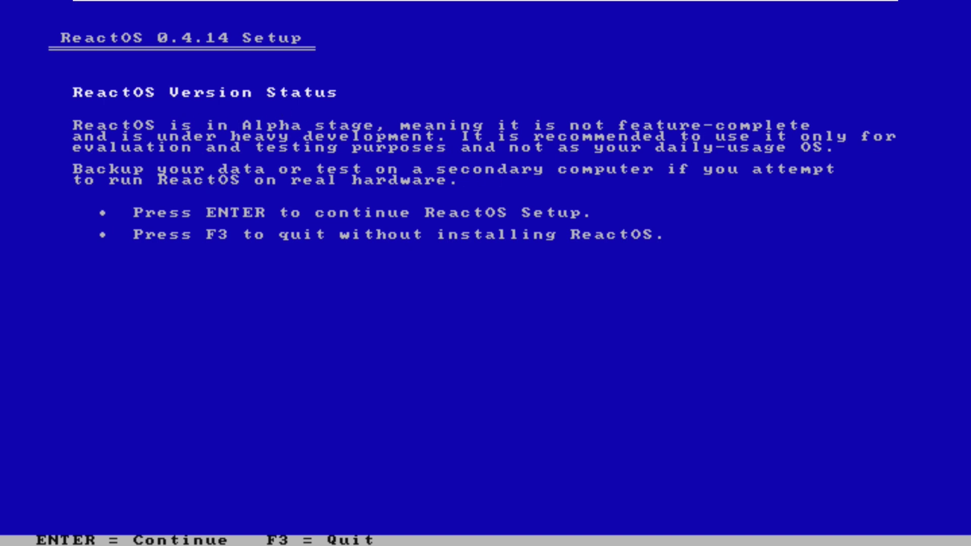
{"action": "key", "text": "Return"}
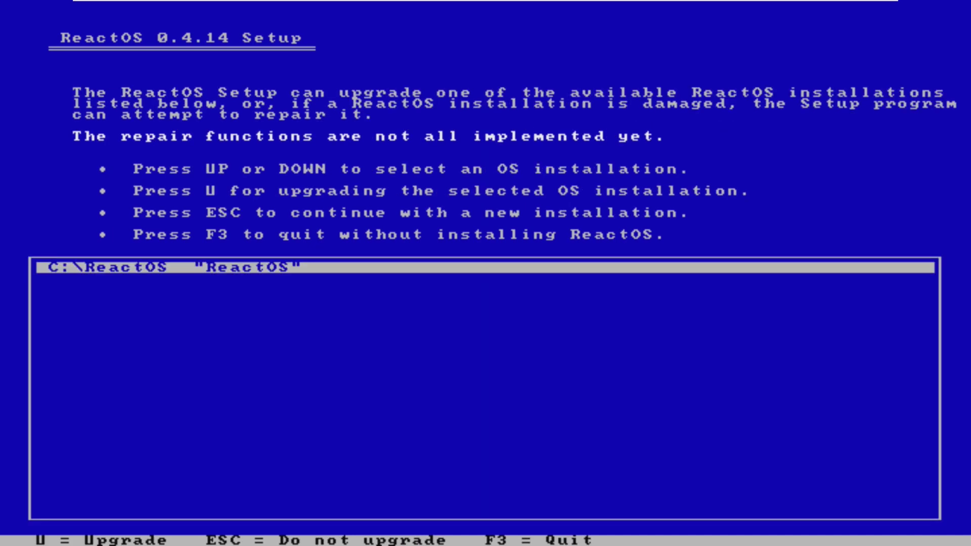
{"action": "key", "text": "Escape"}
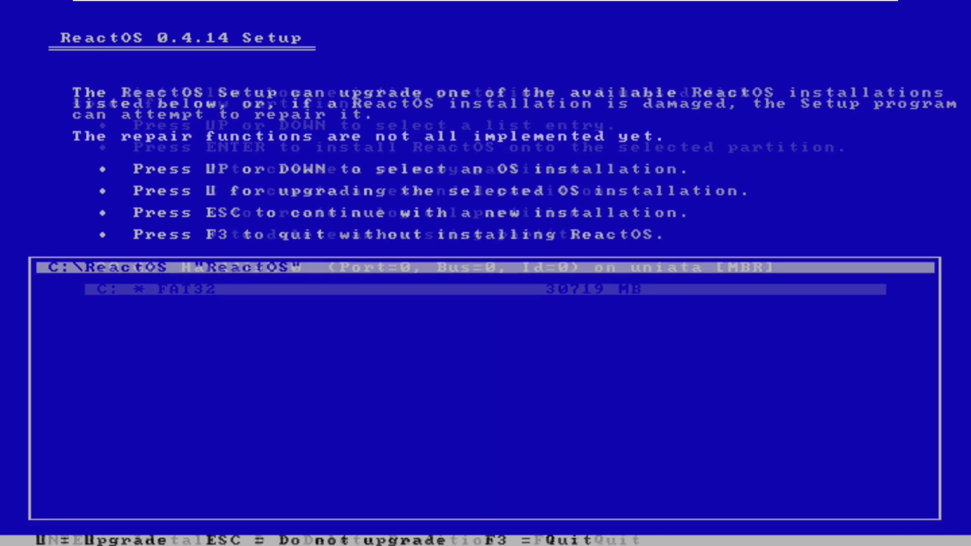
Step: Choose the C: partition as the install target and quick-format it with the FAT file system
{"action": "key", "text": "Return"}
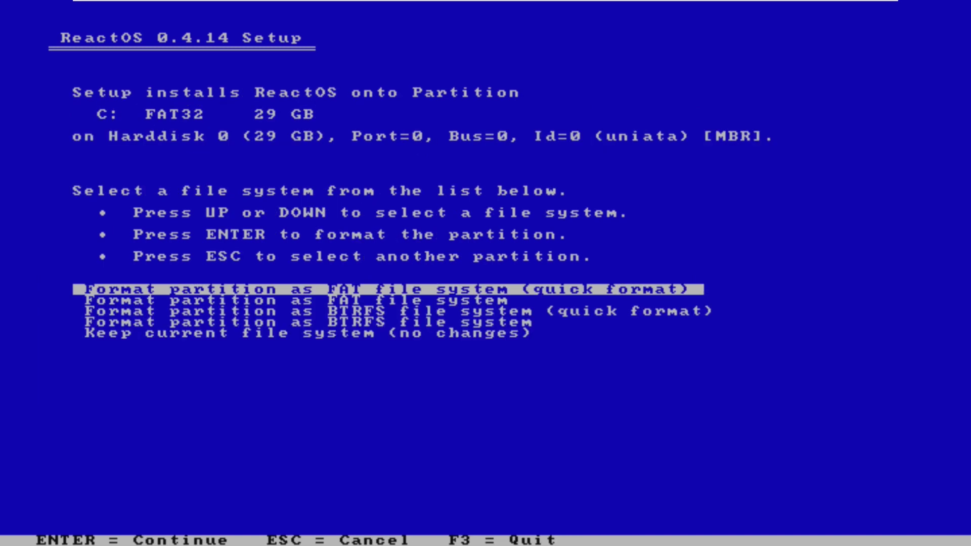
{"action": "key", "text": "Down"}
{"action": "key", "text": "Down"}
{"action": "key", "text": "Up"}
{"action": "key", "text": "Up"}
{"action": "key", "text": "Down"}
{"action": "key", "text": "Down"}
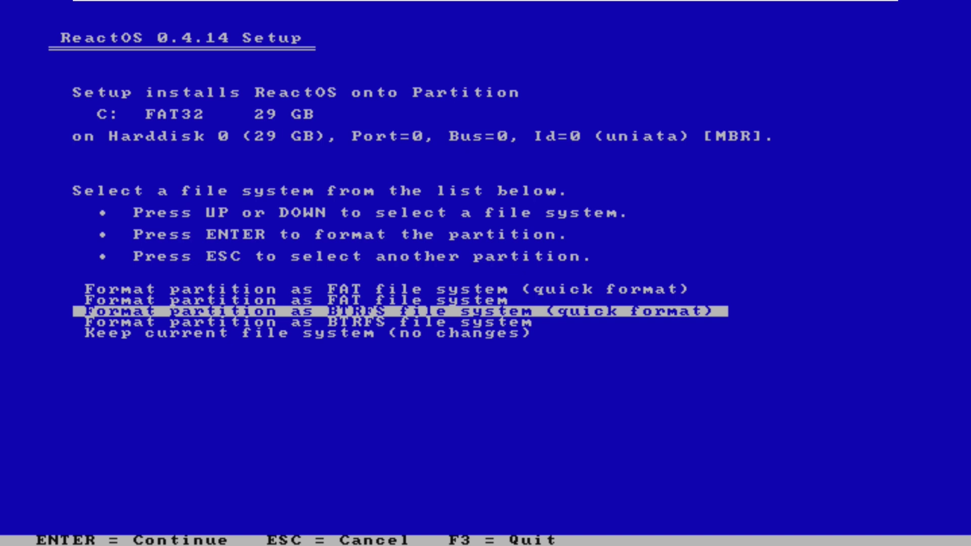
{"action": "key", "text": "Up"}
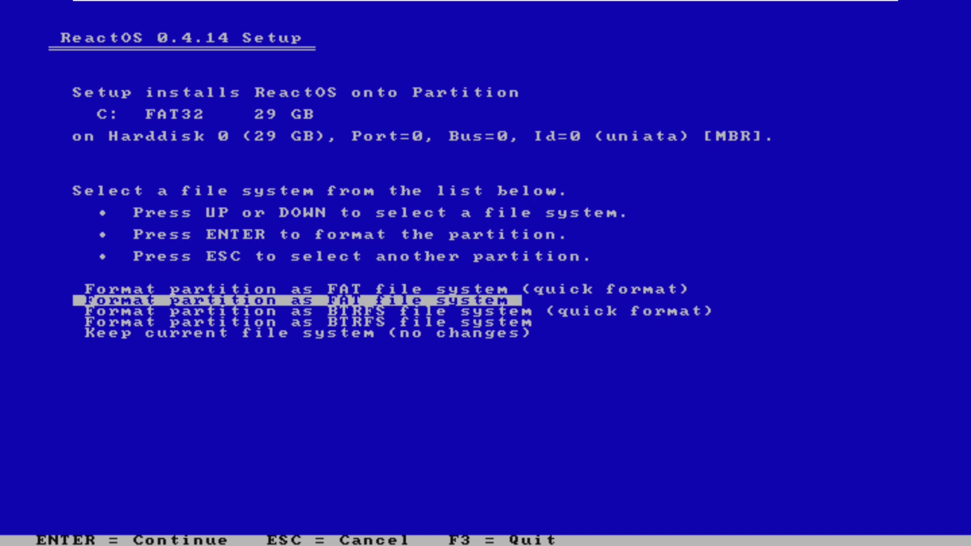
{"action": "key", "text": "Up"}
{"action": "key", "text": "Return"}
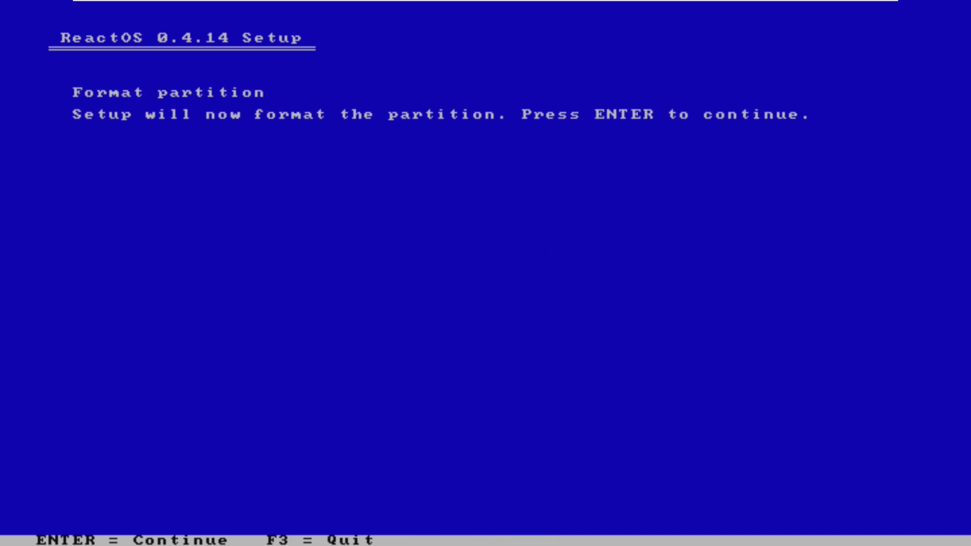
{"action": "key", "text": "Return"}
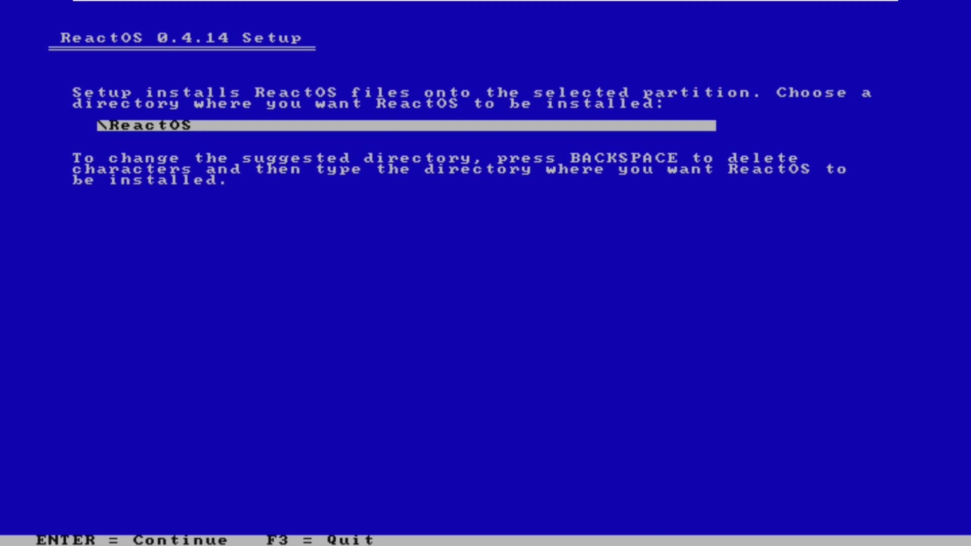
Step: Accept \ReactOS as the installation directory and start copying the system files
{"action": "key", "text": "Left"}
{"action": "key", "text": "Left"}
{"action": "key", "text": "Left"}
{"action": "key", "text": "Left"}
{"action": "key", "text": "Left"}
{"action": "key", "text": "Left"}
{"action": "key", "text": "Left"}
{"action": "key", "text": "Left"}
{"action": "key", "text": "Right"}
{"action": "key", "text": "Right"}
{"action": "key", "text": "Right"}
{"action": "key", "text": "Return"}
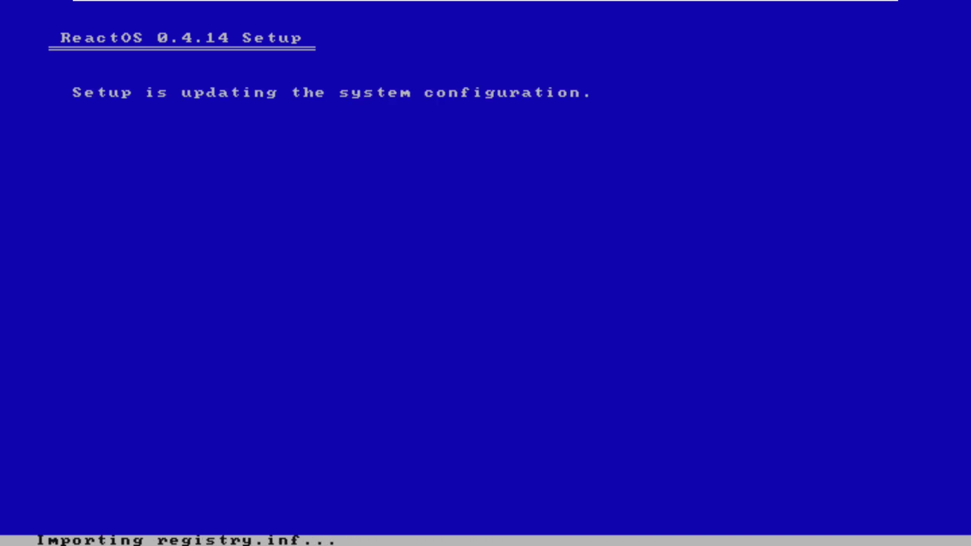
Step: Install the bootloader on the harddisk with the MBR and VBR option
{"action": "key", "text": "Down"}
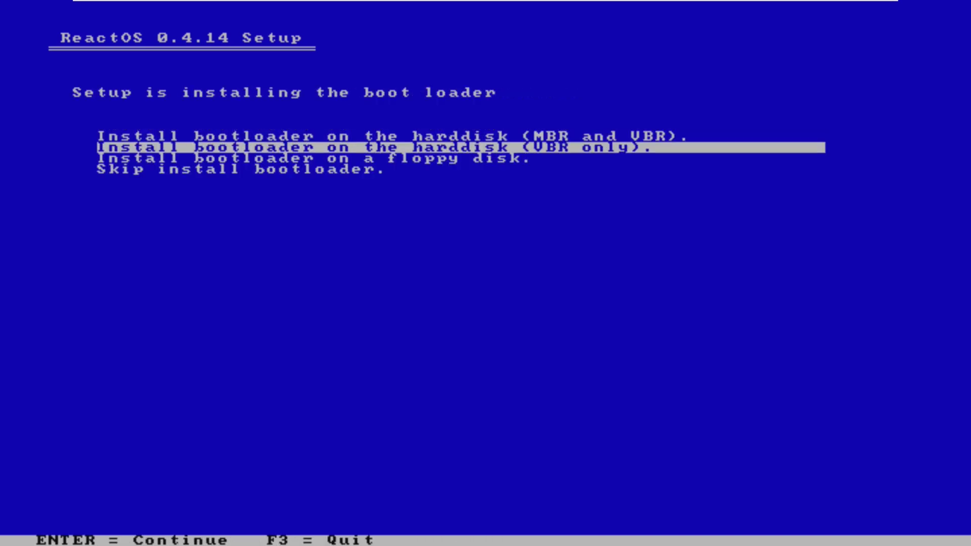
{"action": "key", "text": "Up"}
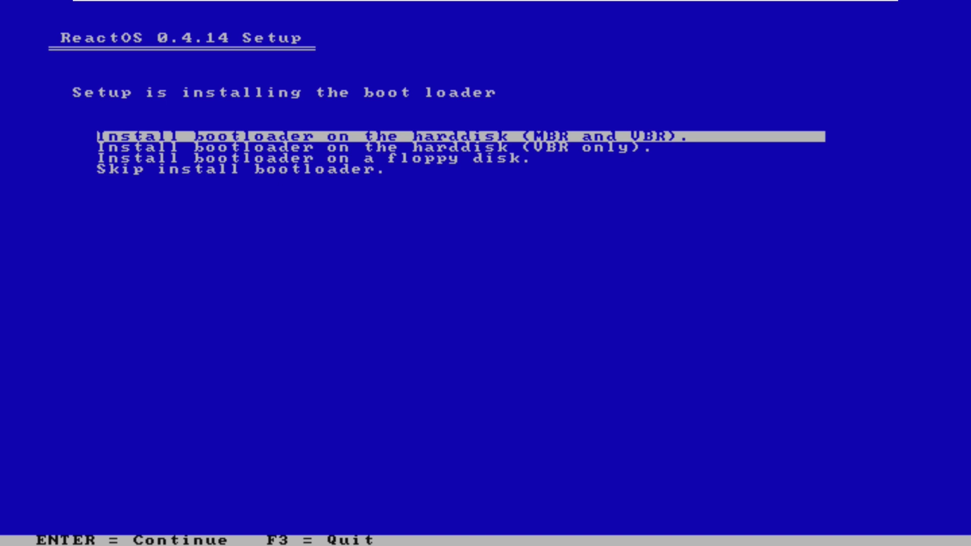
{"action": "key", "text": "Down"}
{"action": "key", "text": "Down"}
{"action": "key", "text": "Up"}
{"action": "key", "text": "Up"}
{"action": "key", "text": "Return"}
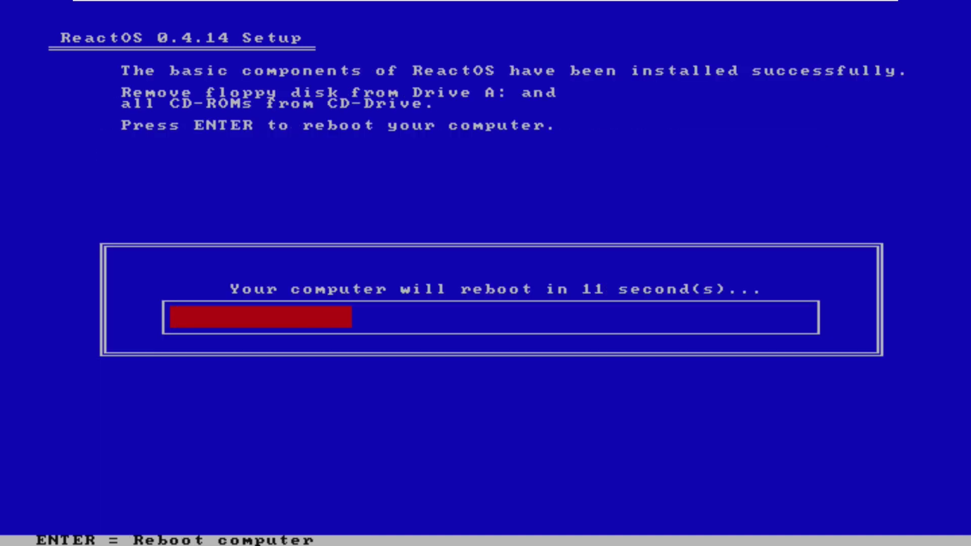
Step: Reboot the computer and start the standard ReactOS entry from the operating system list
{"action": "key", "text": "Return"}
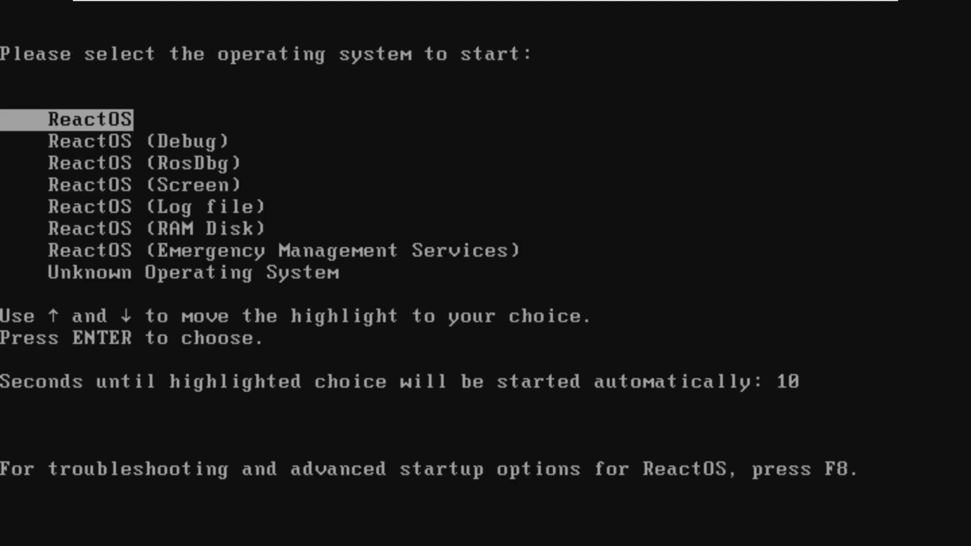
{"action": "key", "text": "Up"}
{"action": "key", "text": "Down"}
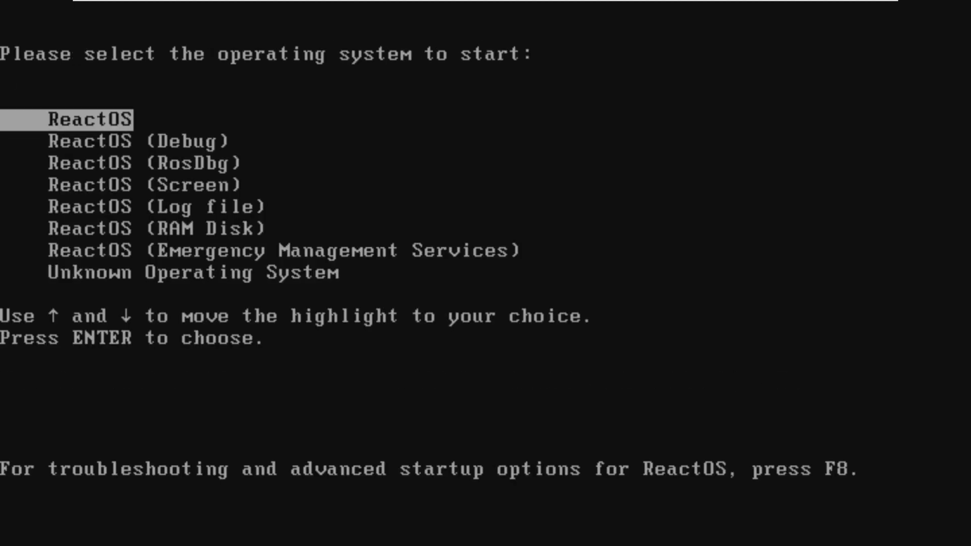
{"action": "key", "text": "Return"}
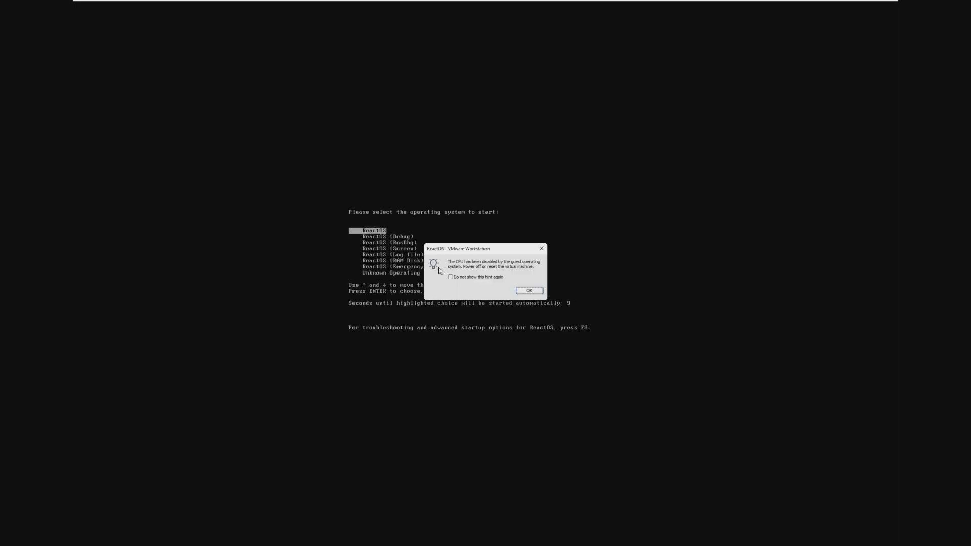
Step: Dismiss the VMware hint about the disabled CPU and restart the virtual machine
{"action": "left_click", "coordinate": [529, 290]}
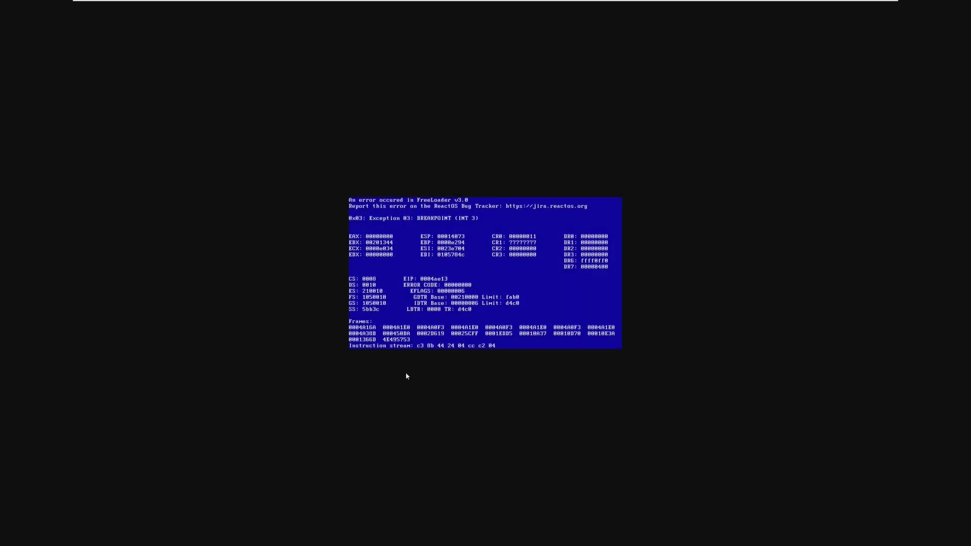
{"action": "left_click", "coordinate": [196, 5]}
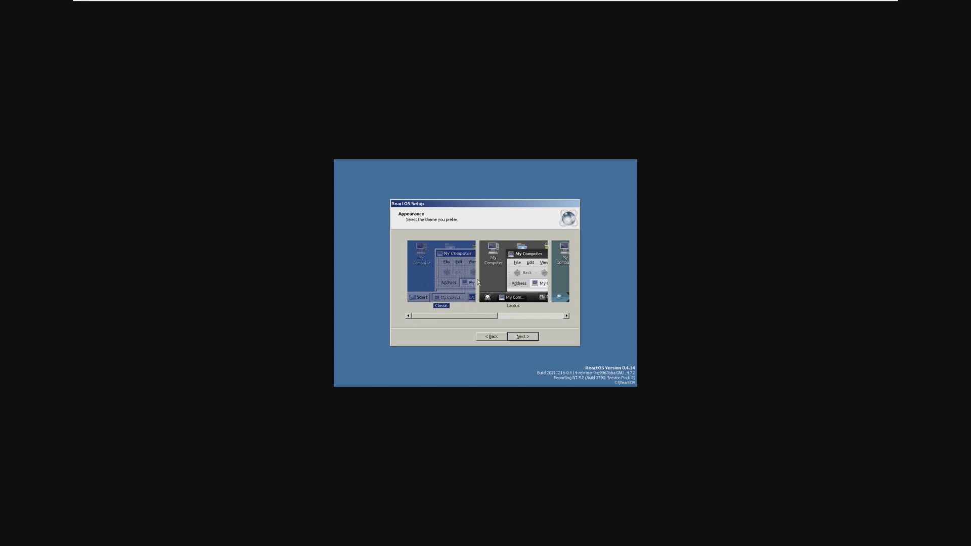
Step: Browse the available appearance themes, keep Classic, and continue the setup
{"action": "left_click_drag", "start_coordinate": [468, 316], "coordinate": [550, 317]}
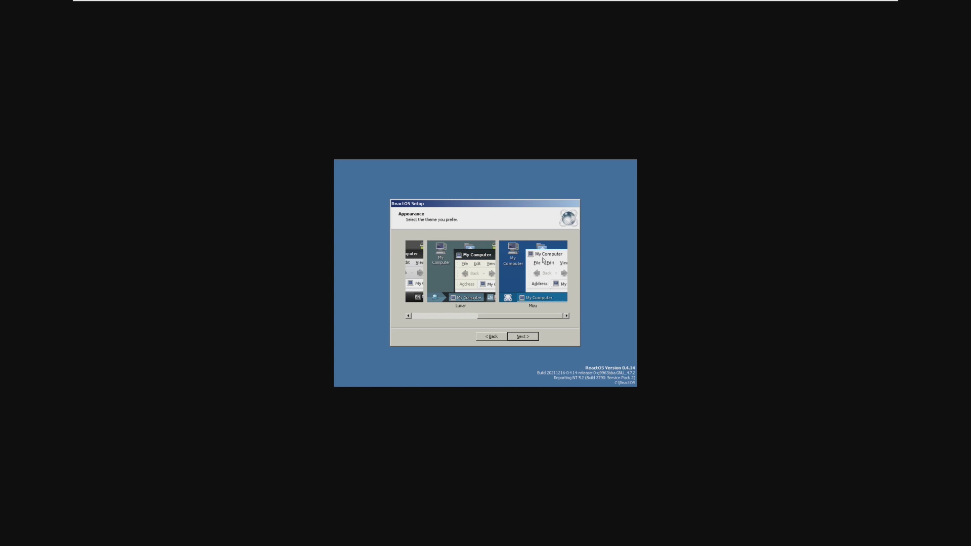
{"action": "left_click", "coordinate": [516, 337]}
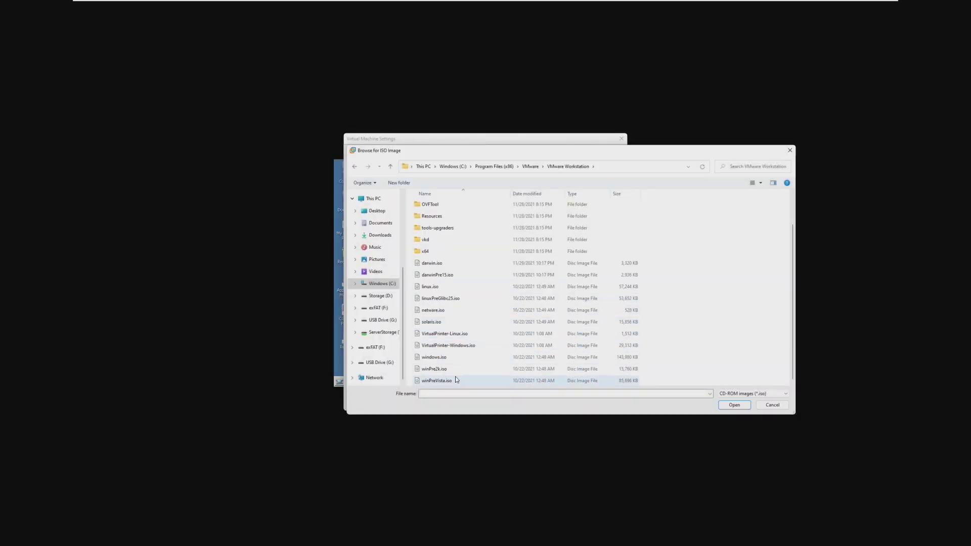
Step: Load winPreVista.iso as the virtual machine's CD image and launch setup.exe from the VMware Tools disc
{"action": "double_click", "coordinate": [455, 380]}
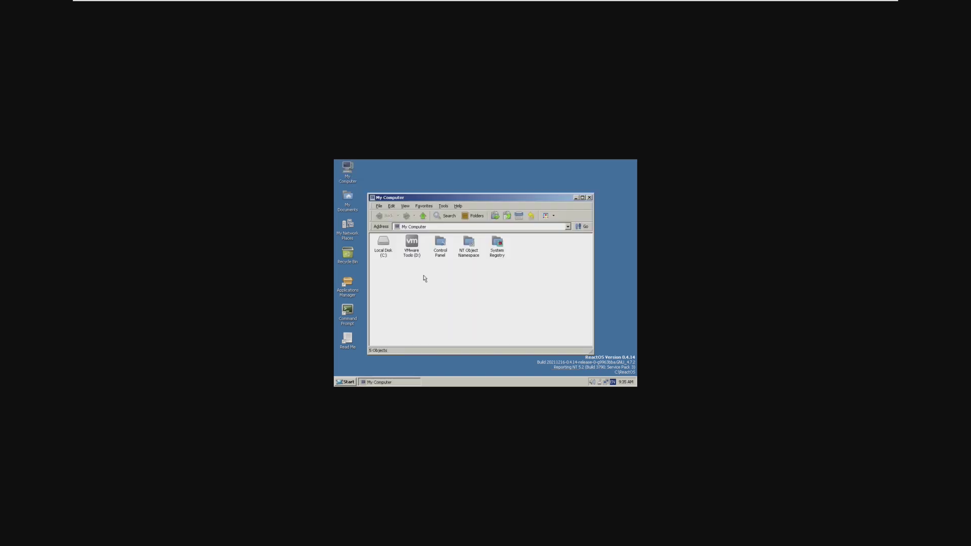
{"action": "double_click", "coordinate": [414, 242]}
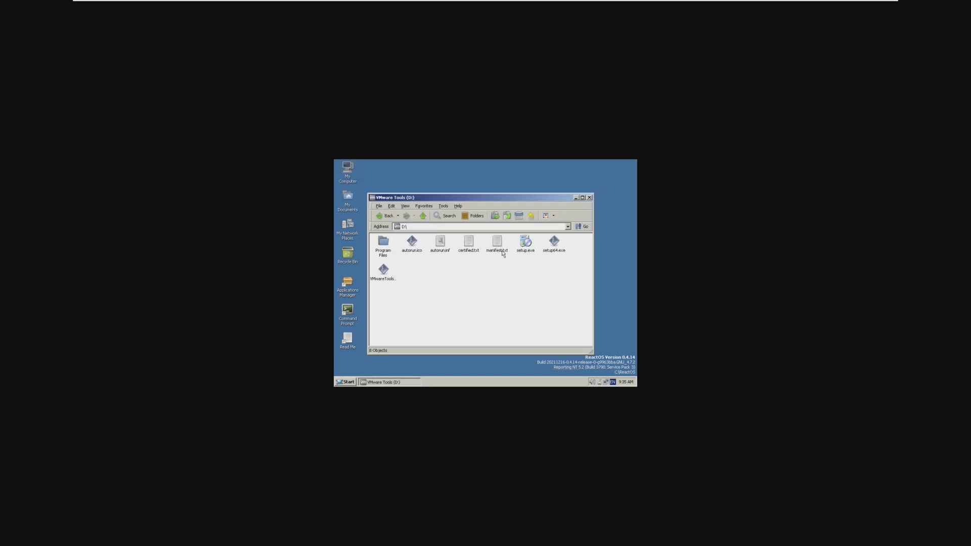
{"action": "double_click", "coordinate": [530, 244]}
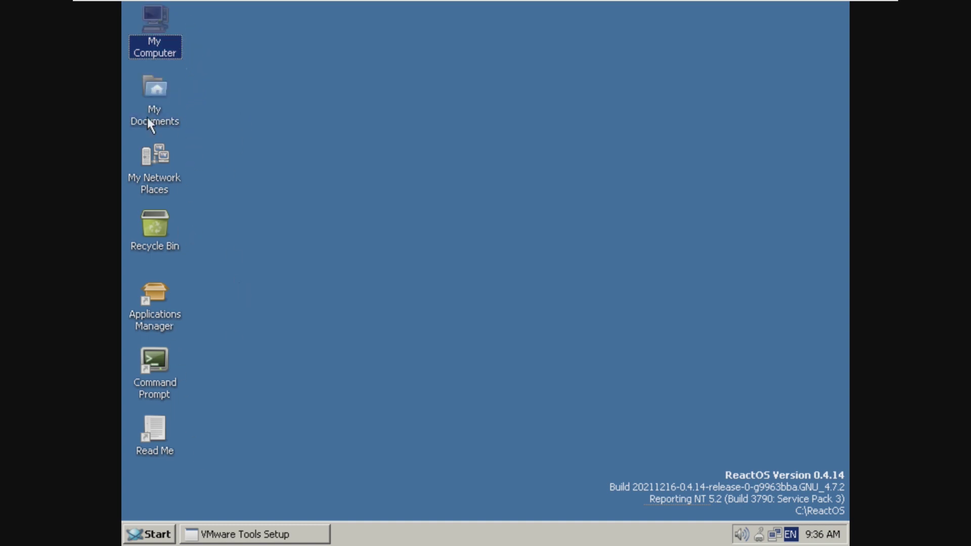
Step: Open My Computer, move its window around the desktop, and close it
{"action": "left_click", "coordinate": [211, 64]}
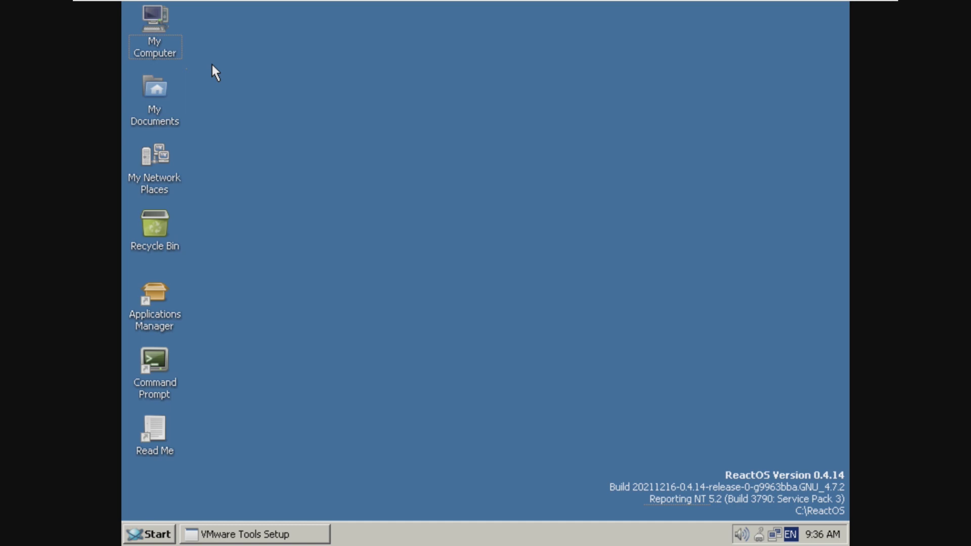
{"action": "double_click", "coordinate": [165, 24]}
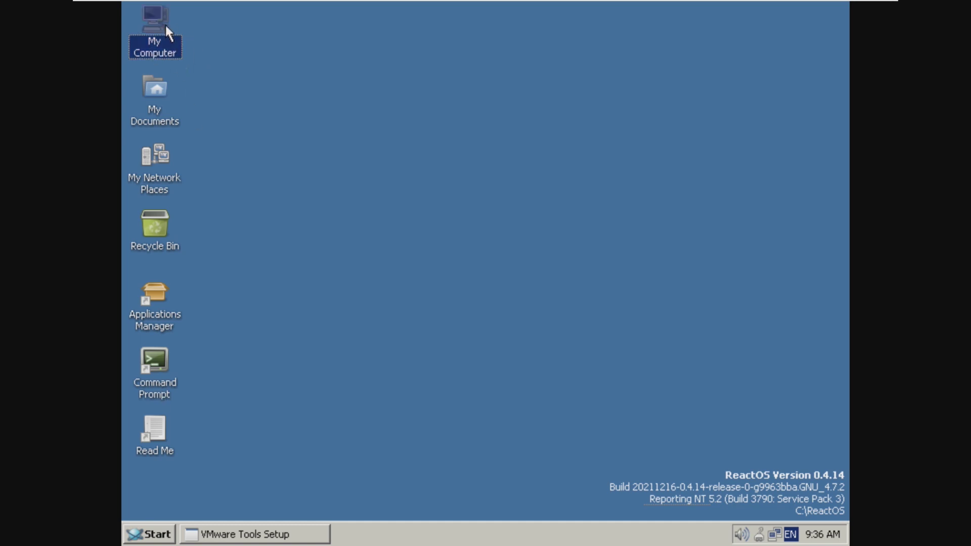
{"action": "left_click_drag", "start_coordinate": [392, 64], "coordinate": [427, 78]}
{"action": "right_click", "coordinate": [414, 78]}
{"action": "left_click", "coordinate": [417, 95]}
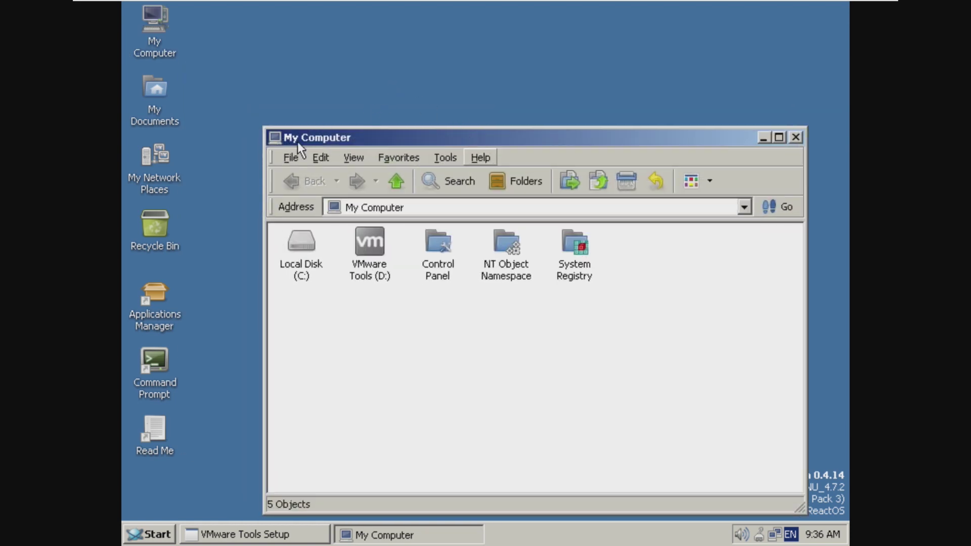
{"action": "left_click_drag", "start_coordinate": [297, 141], "coordinate": [344, 151]}
{"action": "left_click", "coordinate": [442, 135]}
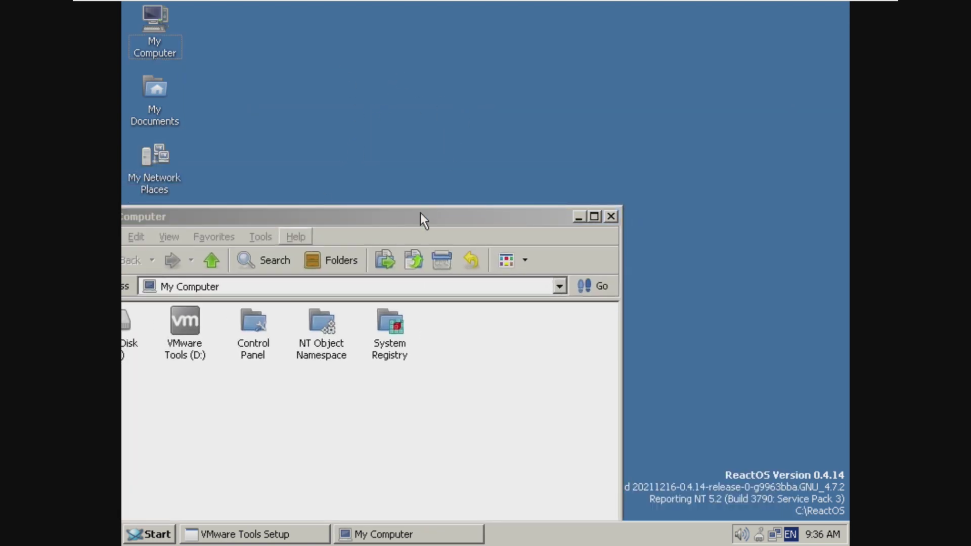
{"action": "left_click_drag", "start_coordinate": [420, 215], "coordinate": [524, 77]}
{"action": "left_click_drag", "start_coordinate": [452, 55], "coordinate": [393, 68]}
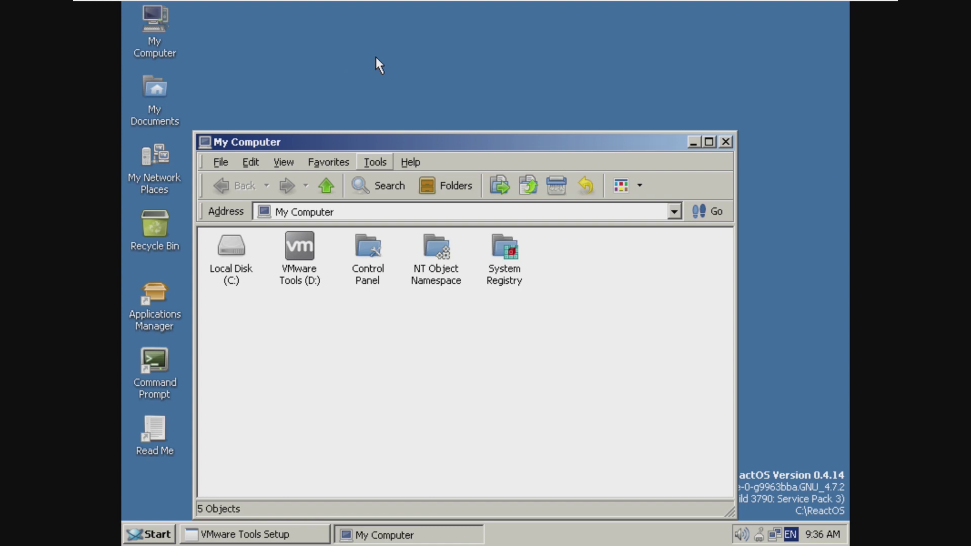
{"action": "left_click_drag", "start_coordinate": [406, 140], "coordinate": [599, 349]}
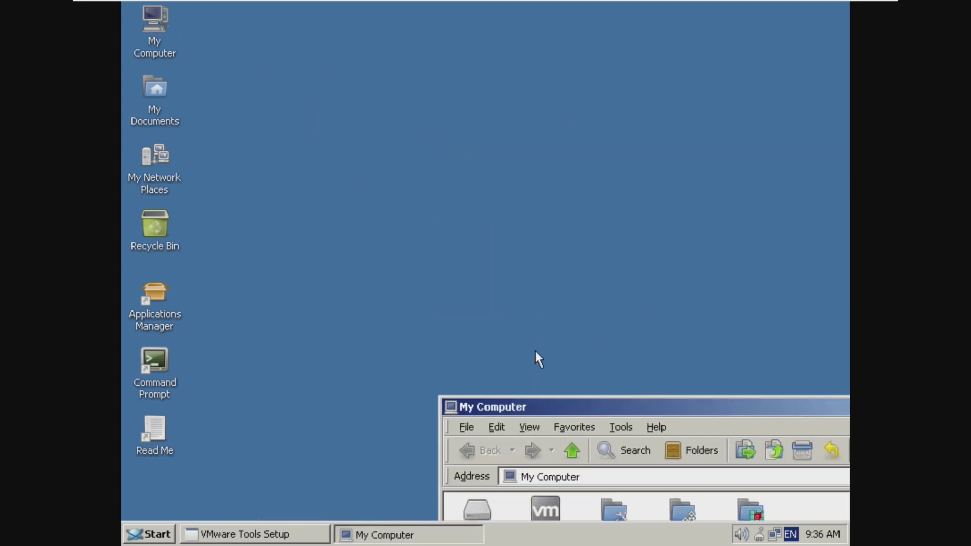
{"action": "left_click", "coordinate": [390, 253]}
{"action": "left_click_drag", "start_coordinate": [526, 406], "coordinate": [147, 136]}
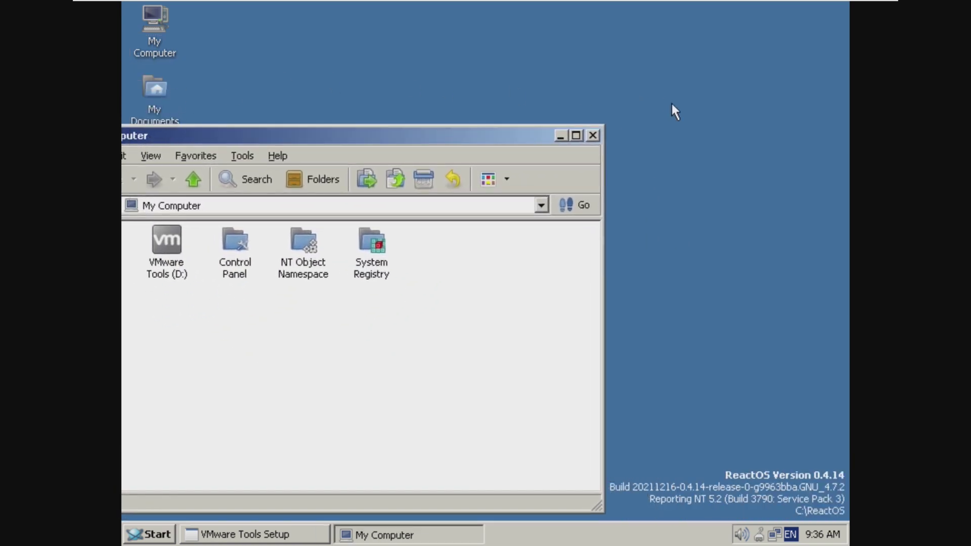
{"action": "left_click", "coordinate": [592, 135]}
Step: Try to bring the VMware Tools Setup window to the front
{"action": "left_click", "coordinate": [268, 535]}
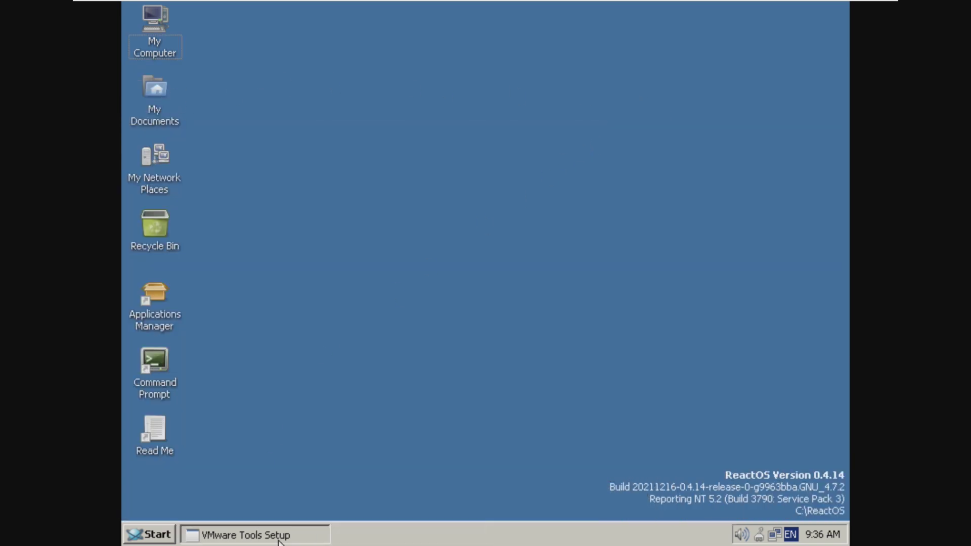
{"action": "left_click", "coordinate": [281, 538]}
Step: Open the file search window and close it without running a search
{"action": "left_click", "coordinate": [149, 534]}
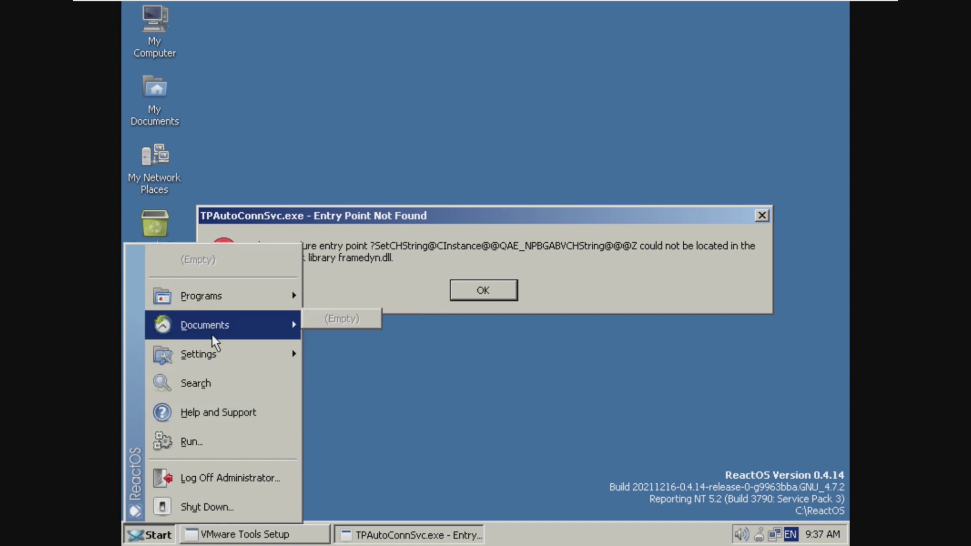
{"action": "left_click", "coordinate": [209, 383]}
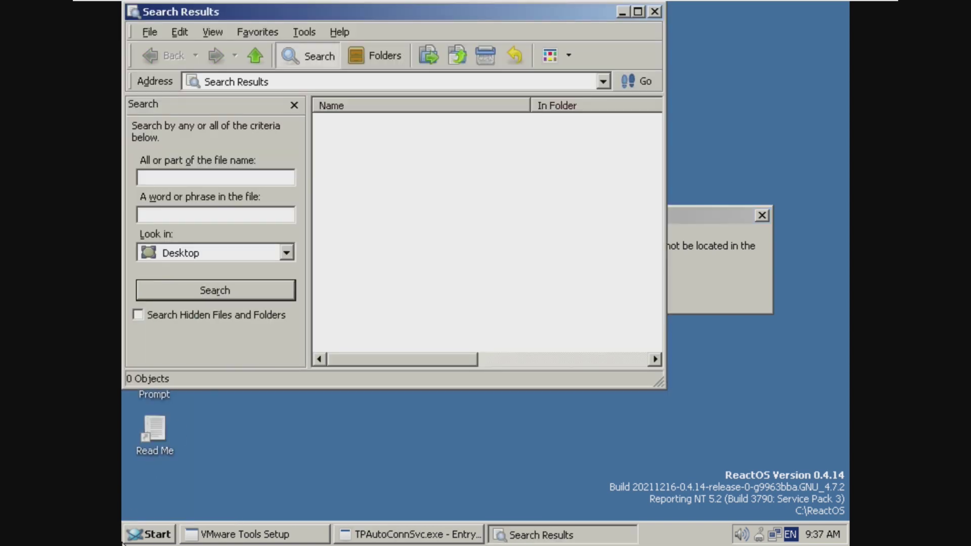
{"action": "key", "text": "super"}
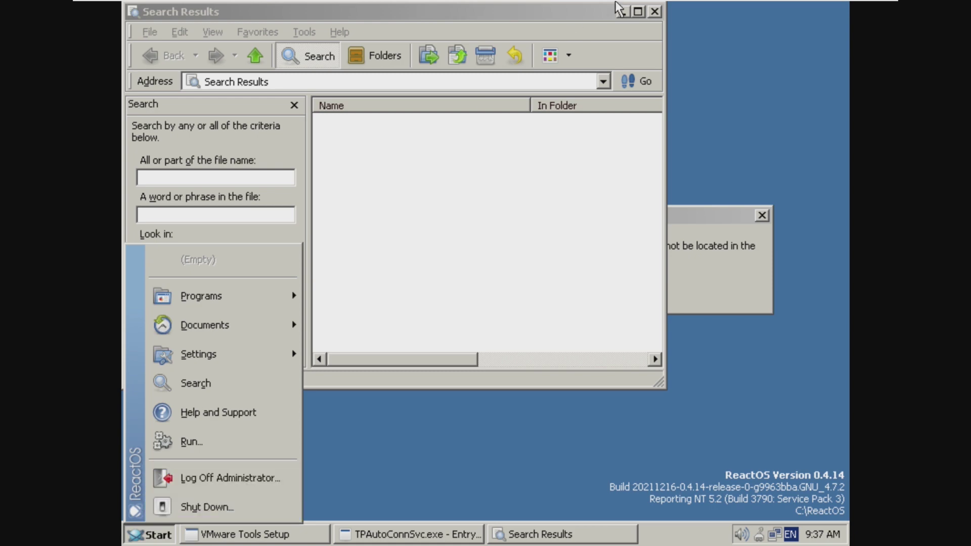
{"action": "left_click", "coordinate": [657, 14]}
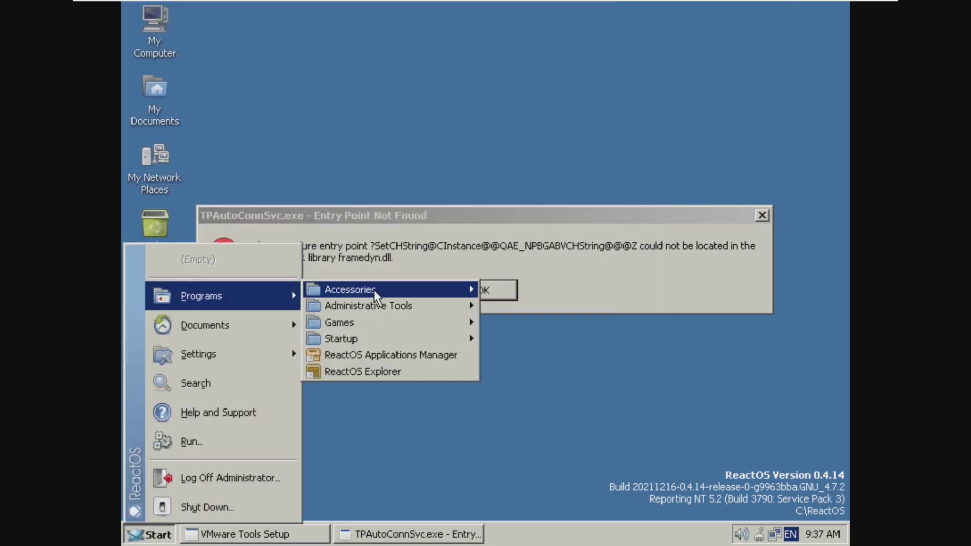
Step: Finish the VMware Tools setup wizard and check the available power schemes without changing the selection
{"action": "mouse_move", "coordinate": [398, 327]}
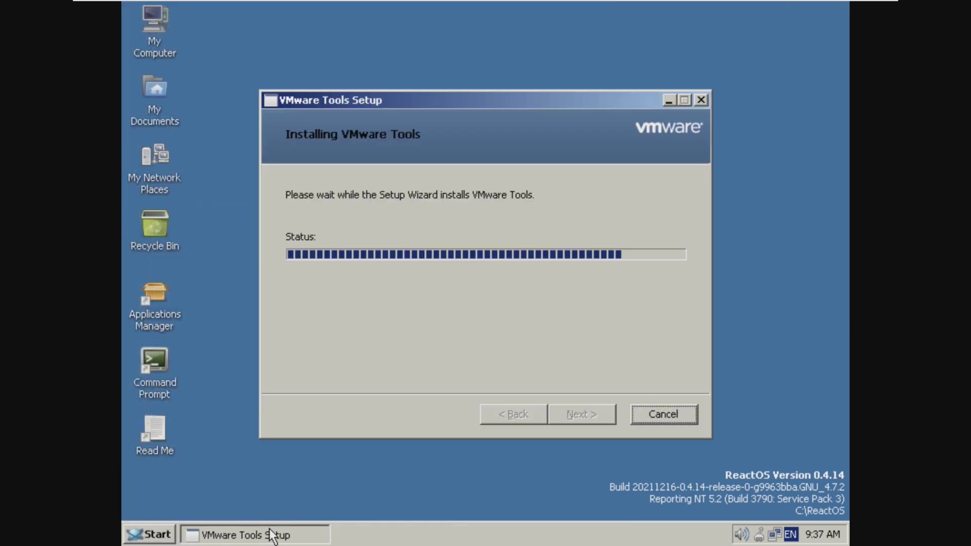
{"action": "left_click", "coordinate": [586, 415]}
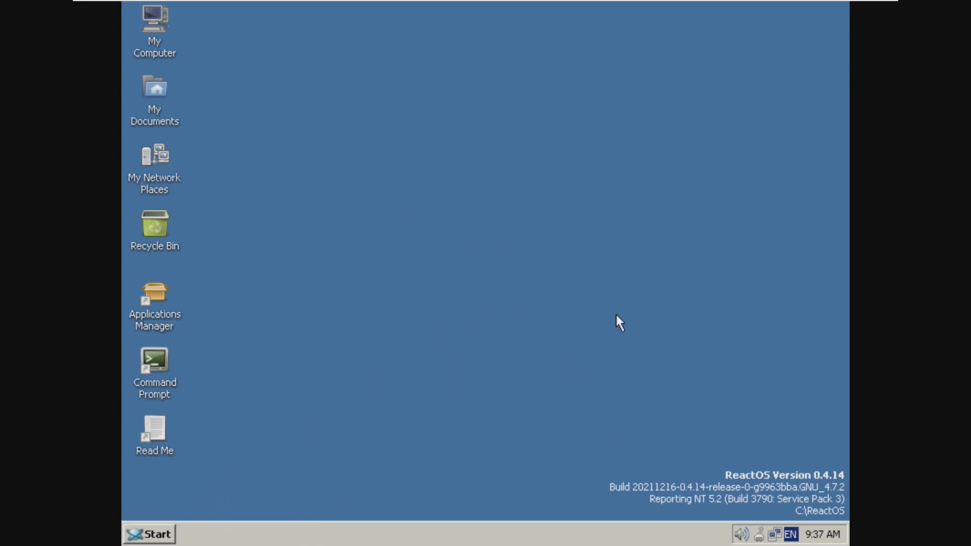
{"action": "left_click", "coordinate": [757, 536]}
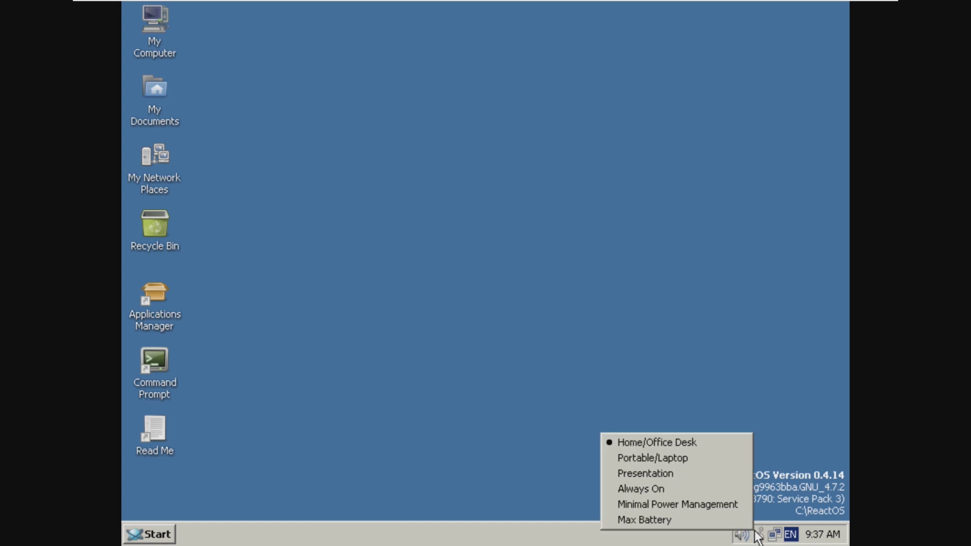
{"action": "left_click", "coordinate": [674, 540]}
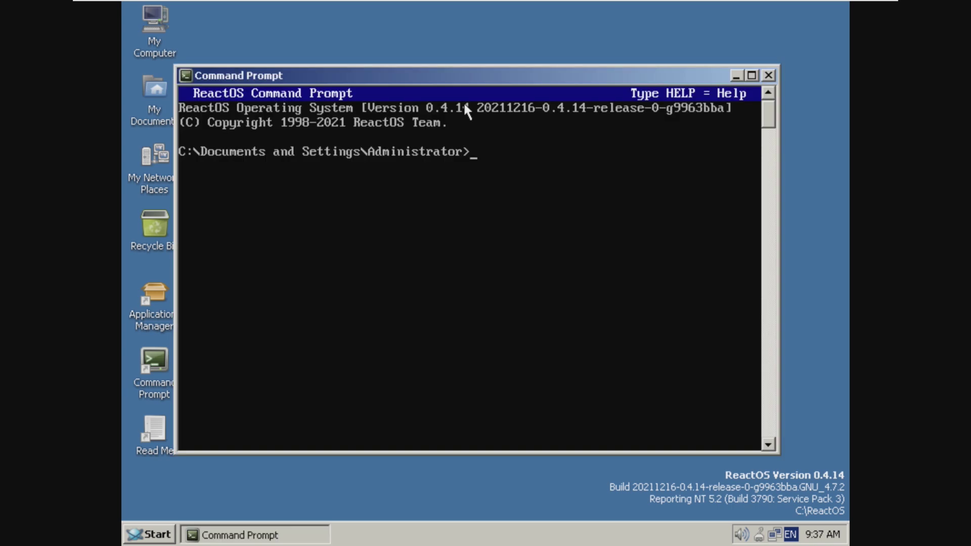
Step: In the Command Prompt, move up two folders with cd.. and list the root directory with dir /w
{"action": "type", "text": "cd.."}
{"action": "key", "text": "Return"}
{"action": "type", "text": "cd.."}
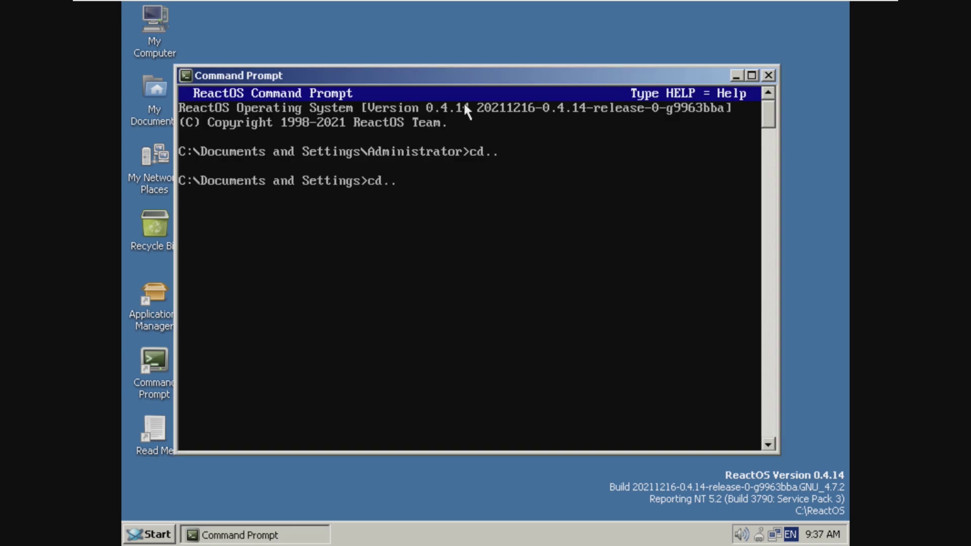
{"action": "key", "text": "Return"}
{"action": "type", "text": "dir /w"}
{"action": "key", "text": "Return"}
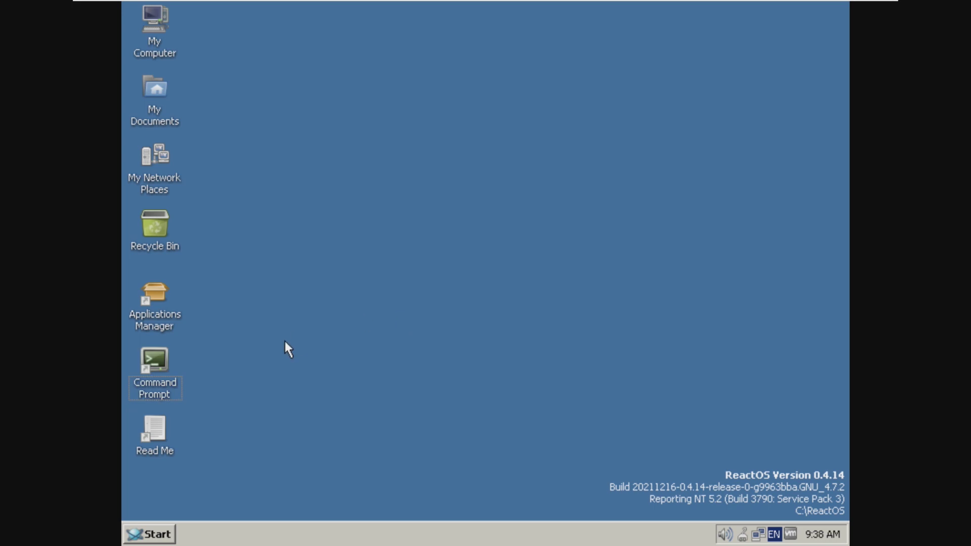
Step: Open the Read Me file from the desktop, maximize it, and look over the "What is ReactOS?" section
{"action": "double_click", "coordinate": [144, 432]}
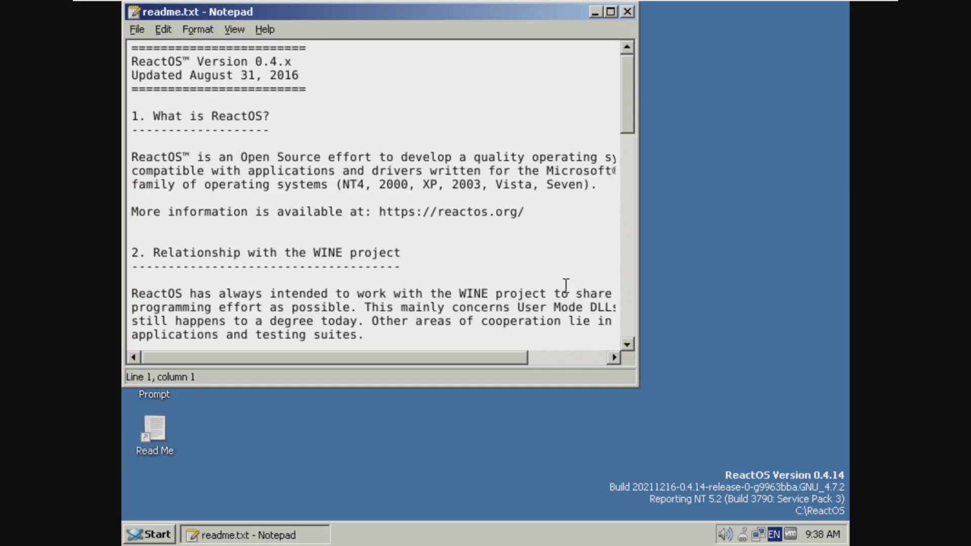
{"action": "left_click", "coordinate": [610, 11]}
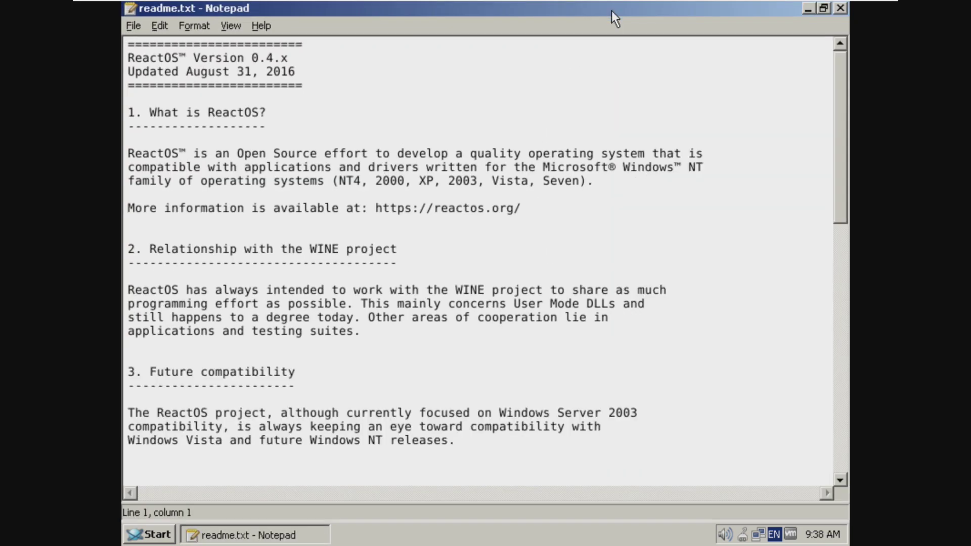
{"action": "left_click_drag", "start_coordinate": [142, 166], "coordinate": [581, 191]}
{"action": "left_click", "coordinate": [581, 190]}
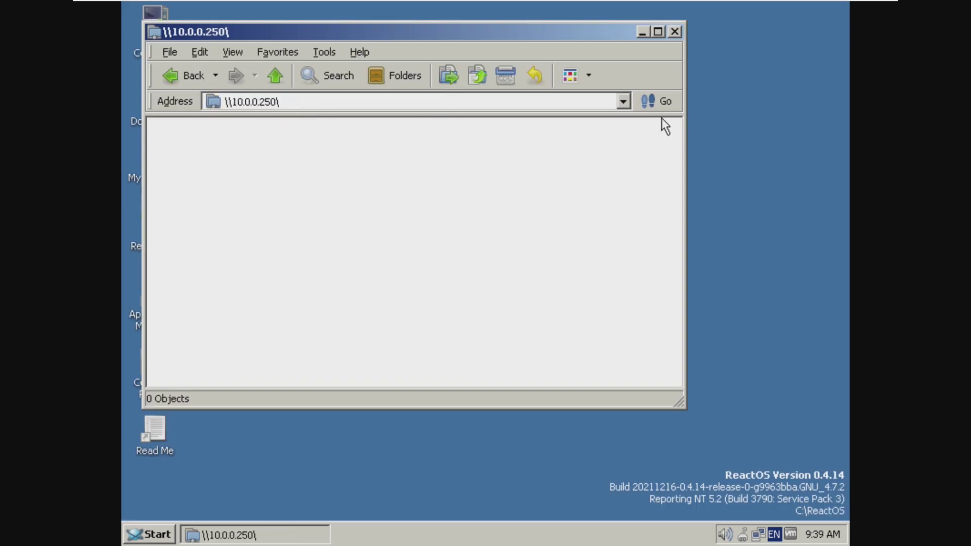
Step: Try to go back from the \\10.0.0.250\ network location and close its window
{"action": "left_click", "coordinate": [531, 100]}
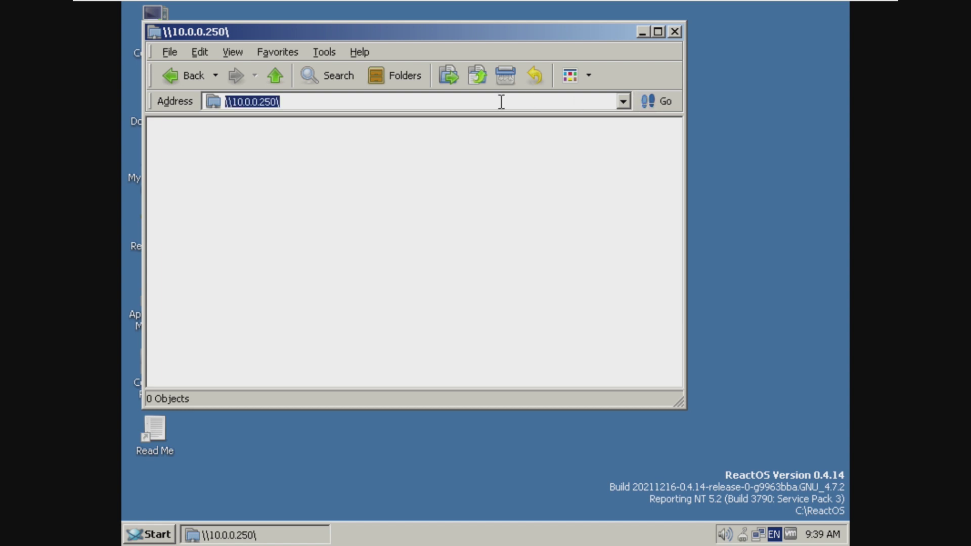
{"action": "left_click", "coordinate": [193, 76]}
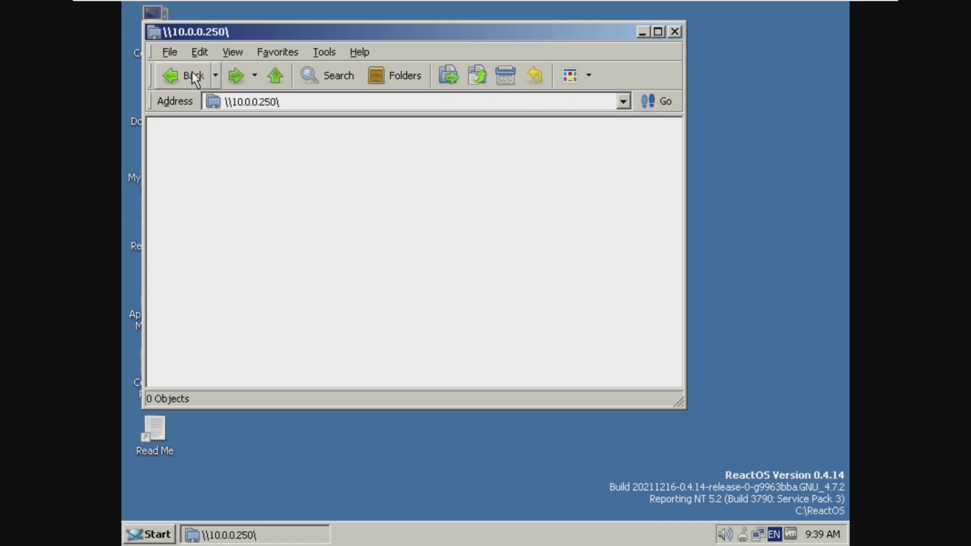
{"action": "left_click", "coordinate": [675, 32]}
Step: Browse HKEY_CURRENT_CONFIG and HKEY_CLASSES_ROOT in My Computer's System Registry, and close the window
{"action": "double_click", "coordinate": [160, 33]}
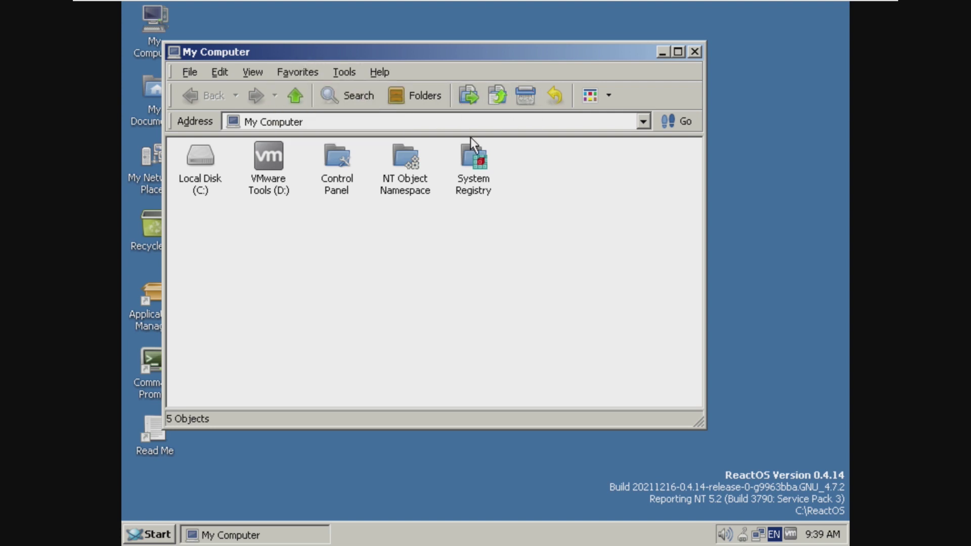
{"action": "double_click", "coordinate": [481, 161]}
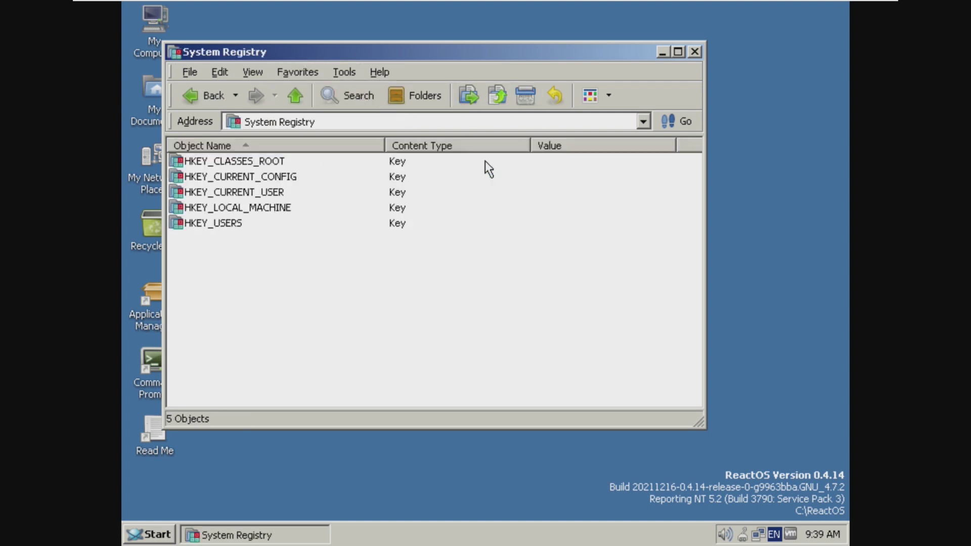
{"action": "double_click", "coordinate": [238, 180]}
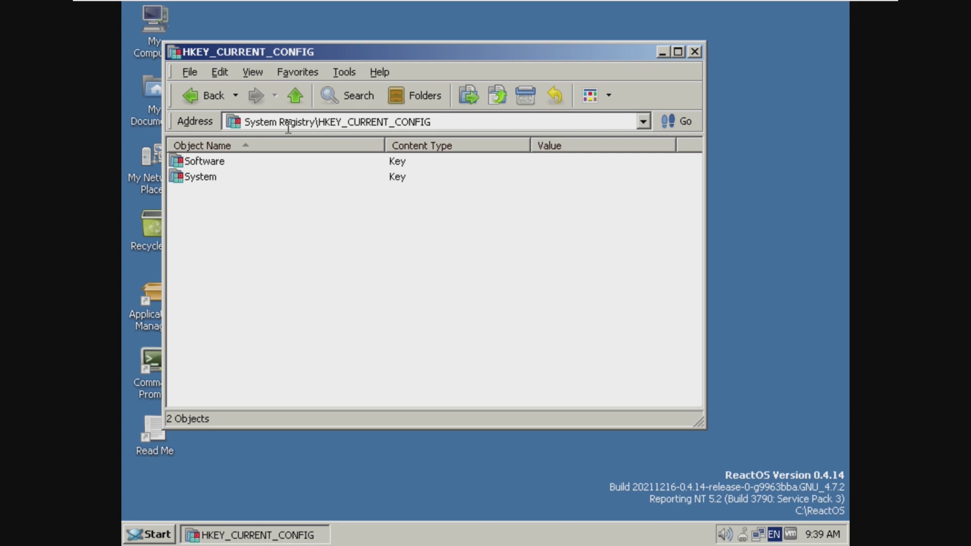
{"action": "left_click", "coordinate": [205, 96]}
{"action": "double_click", "coordinate": [221, 160]}
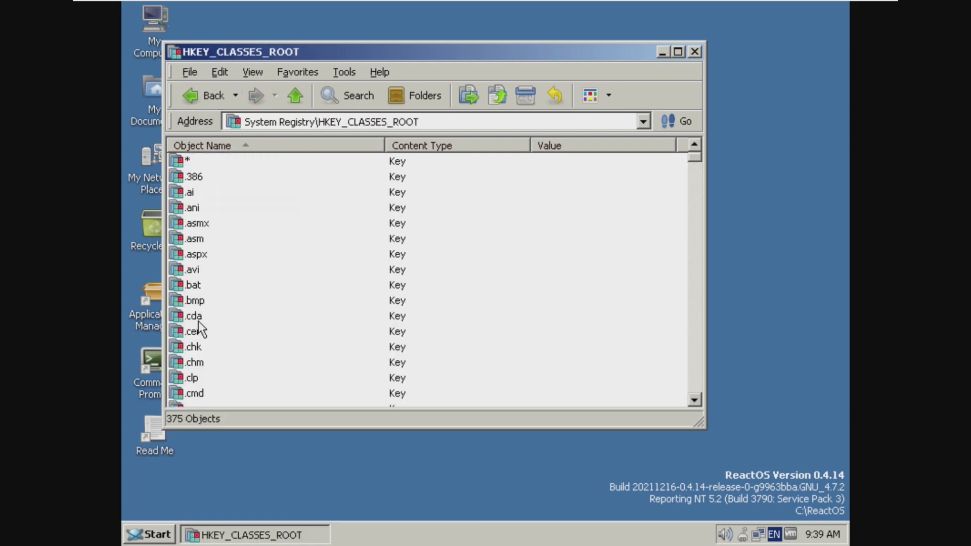
{"action": "scroll", "coordinate": [273, 324], "scroll_direction": "down", "scroll_amount": 20}
{"action": "scroll", "coordinate": [278, 340], "scroll_direction": "down", "scroll_amount": 20}
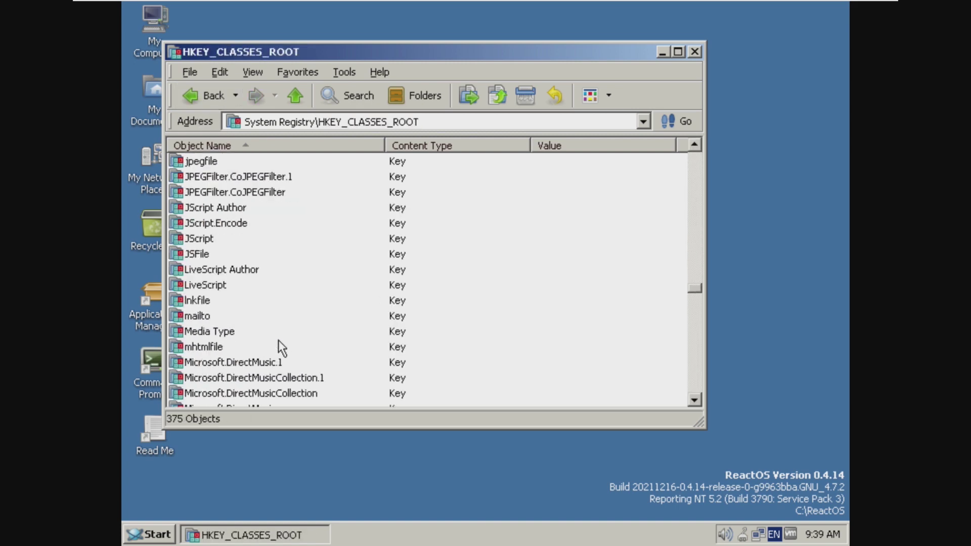
{"action": "key", "text": "alt+F4"}
Step: Open the Control Panel and examine the security and content pages of Internet Settings, then close that dialog
{"action": "key", "text": "super"}
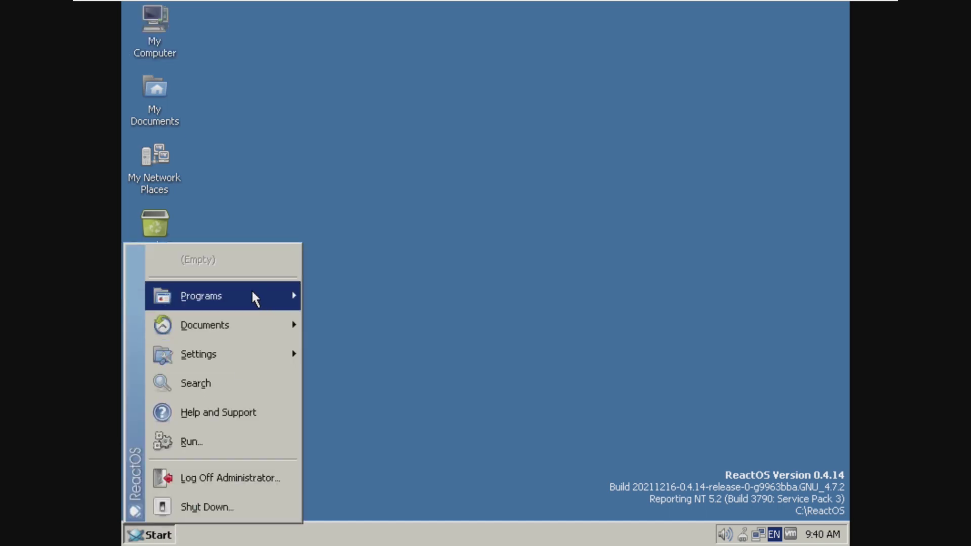
{"action": "mouse_move", "coordinate": [277, 349]}
{"action": "left_click", "coordinate": [341, 349]}
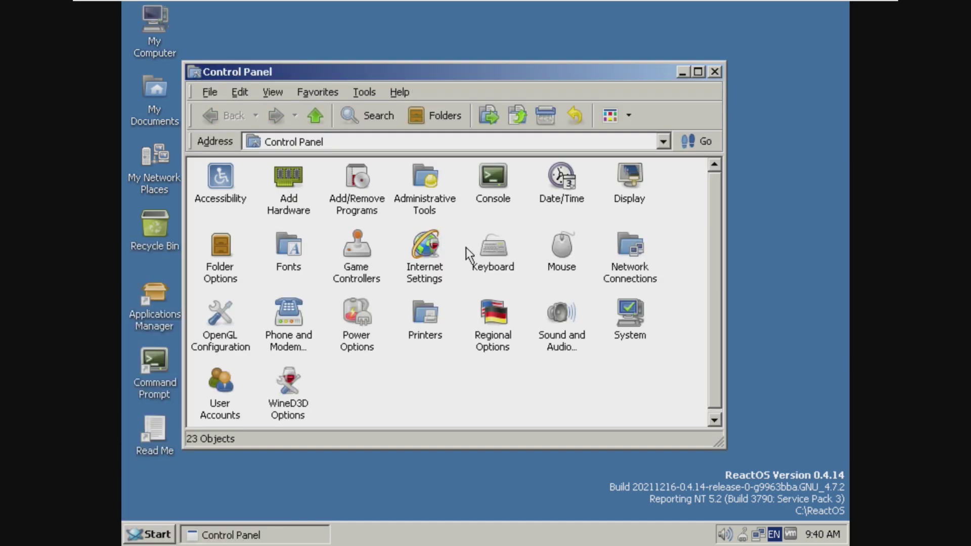
{"action": "double_click", "coordinate": [427, 245]}
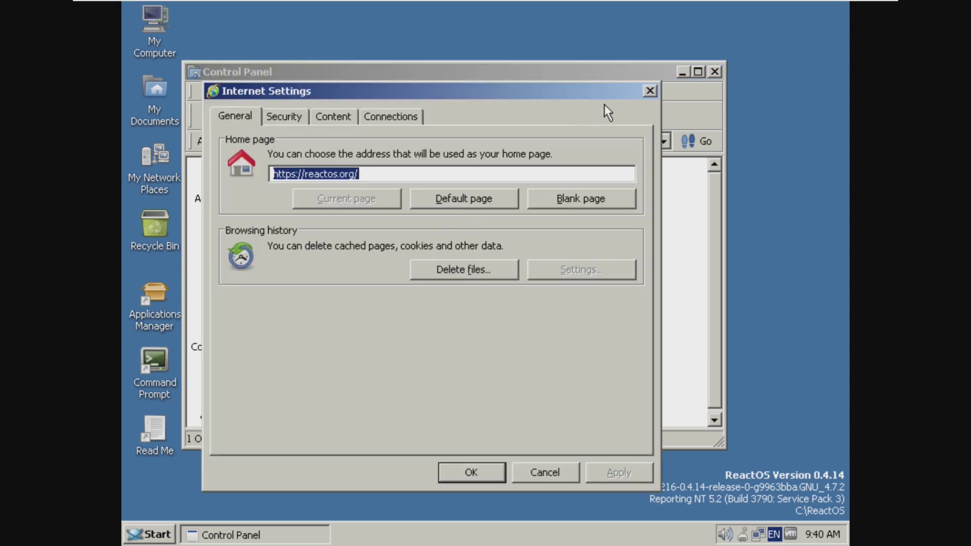
{"action": "left_click", "coordinate": [304, 117]}
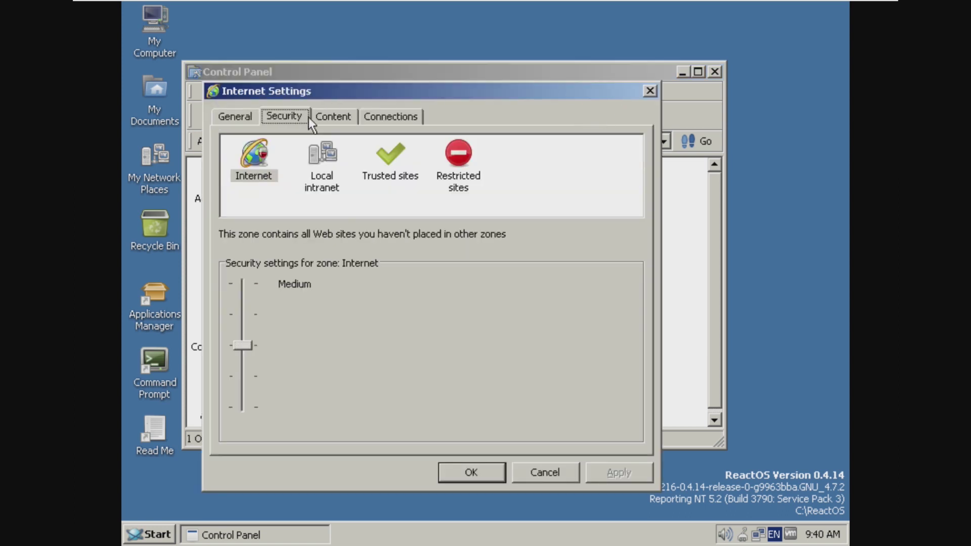
{"action": "left_click", "coordinate": [334, 116]}
{"action": "left_click", "coordinate": [656, 87]}
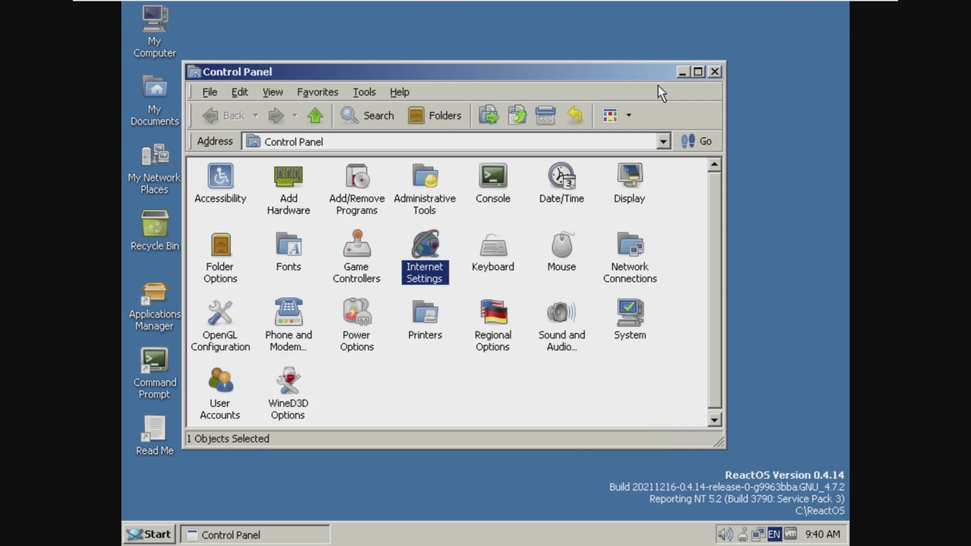
Step: Look through the installed accessories and administrative tools, and briefly open the Event Viewer
{"action": "left_click", "coordinate": [149, 534]}
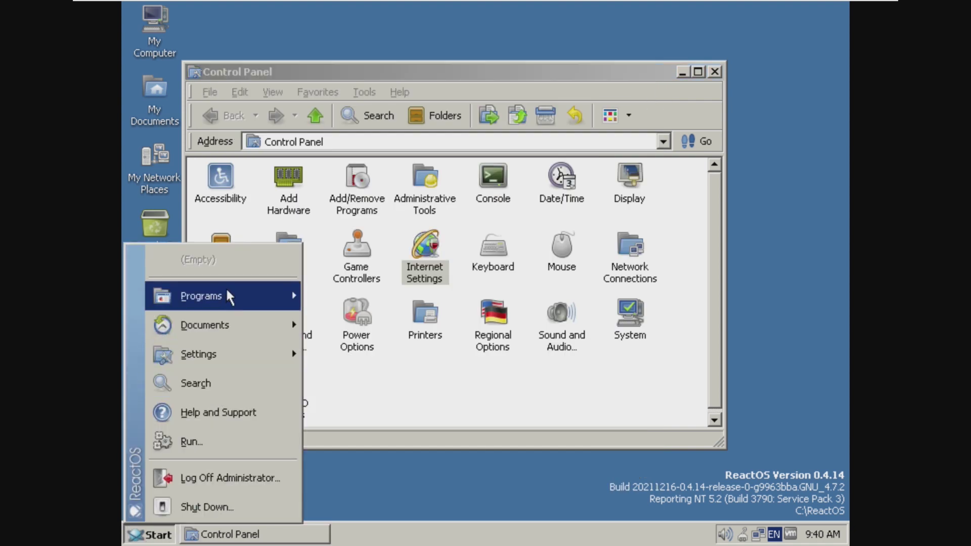
{"action": "mouse_move", "coordinate": [226, 287]}
{"action": "mouse_move", "coordinate": [357, 287]}
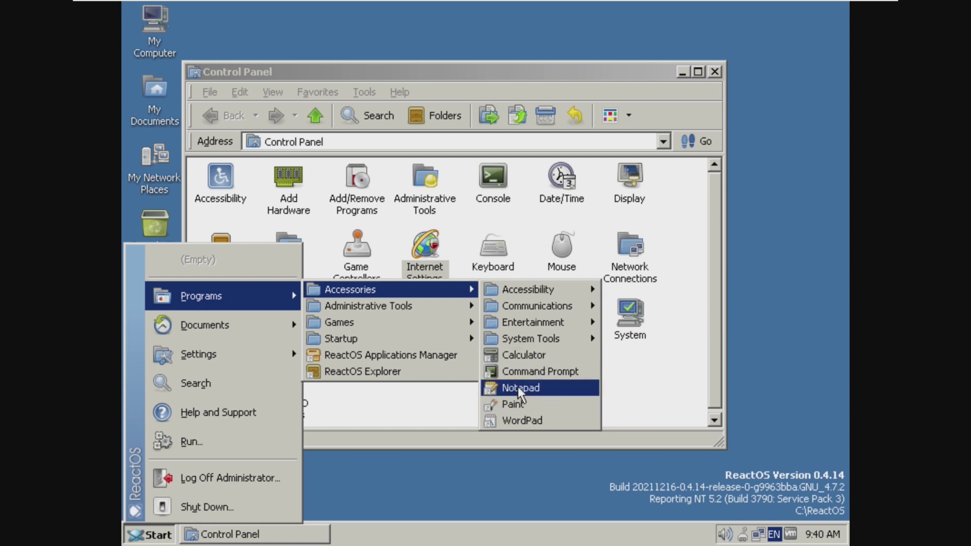
{"action": "right_click", "coordinate": [534, 289]}
{"action": "key", "text": "Escape"}
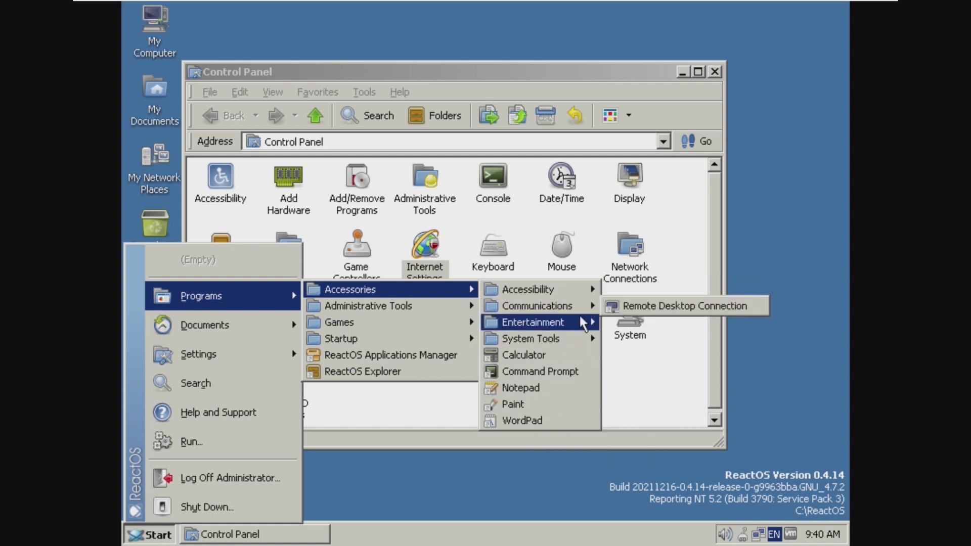
{"action": "mouse_move", "coordinate": [582, 326]}
{"action": "mouse_move", "coordinate": [394, 306]}
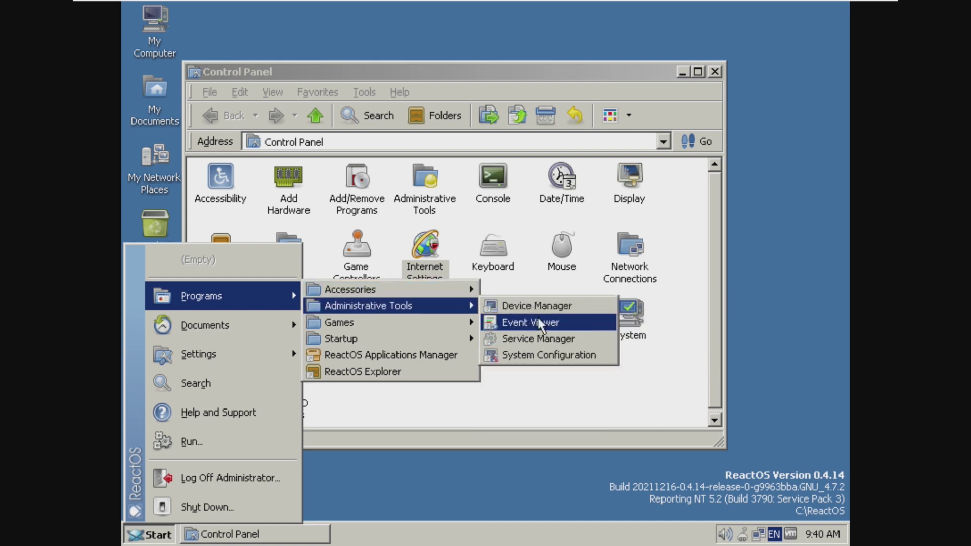
{"action": "left_click", "coordinate": [522, 321]}
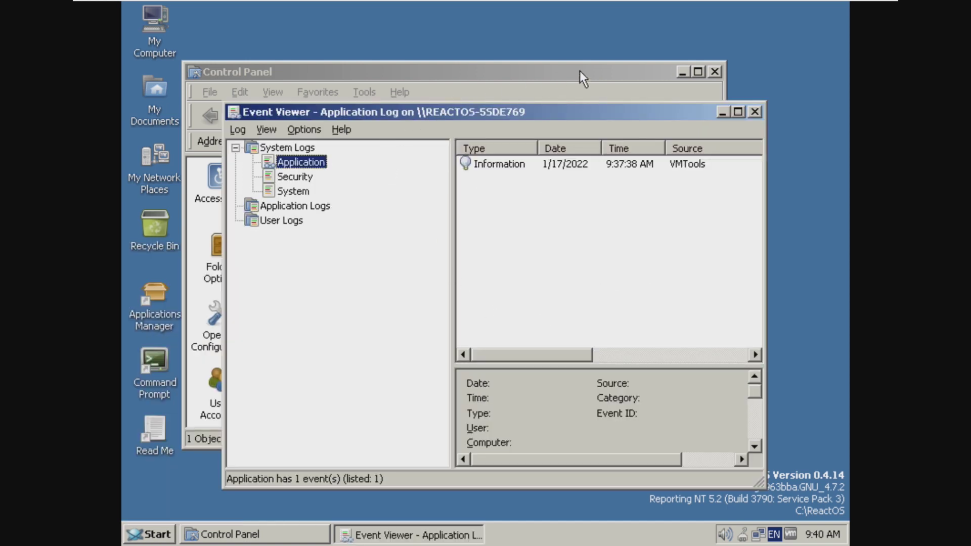
{"action": "left_click", "coordinate": [754, 112]}
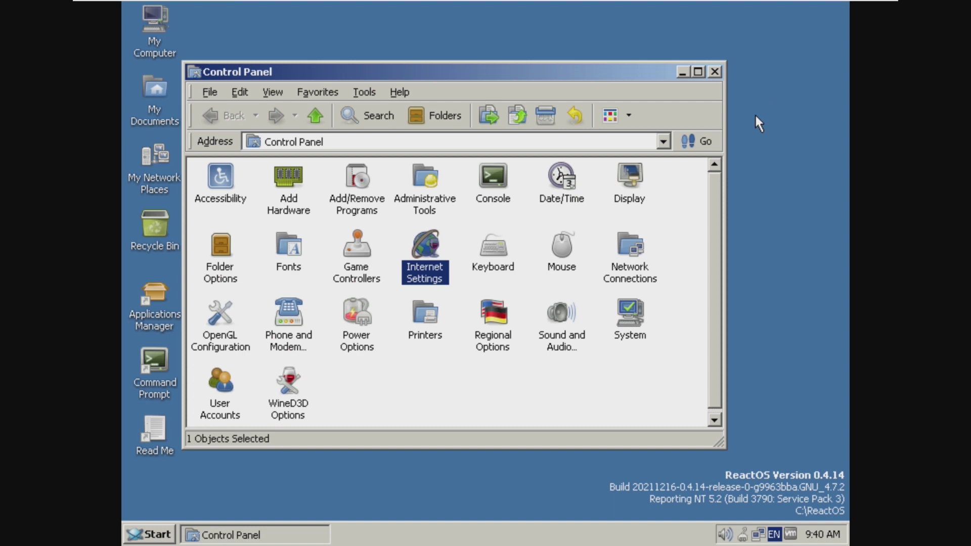
Step: View the System properties, move the dialog up to show it fully, and open the ReactOS Homepage link
{"action": "double_click", "coordinate": [641, 315]}
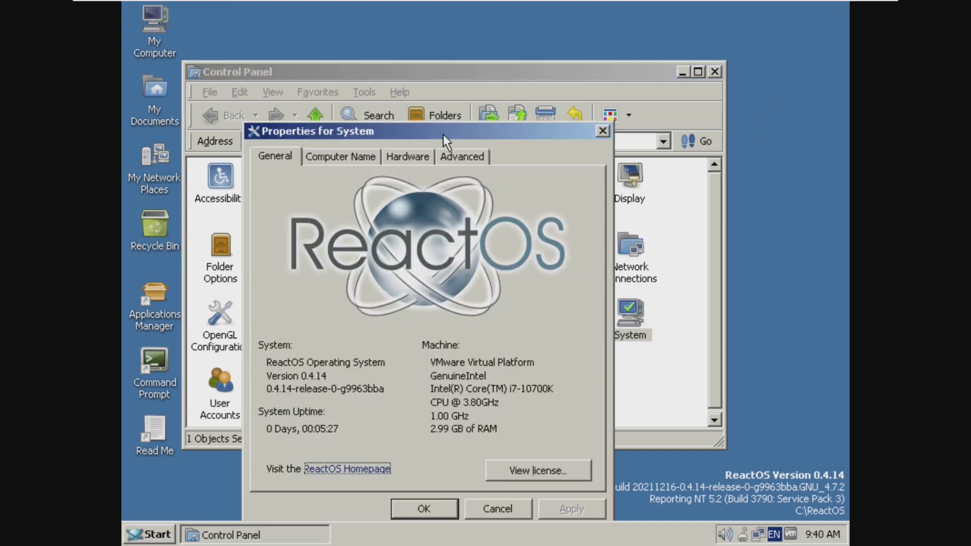
{"action": "left_click_drag", "start_coordinate": [443, 135], "coordinate": [456, 75]}
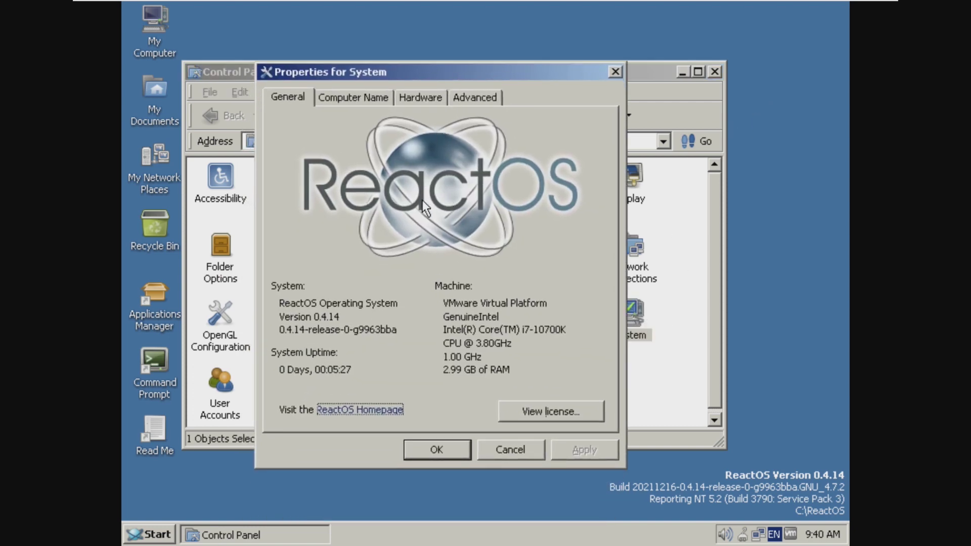
{"action": "double_click", "coordinate": [375, 409]}
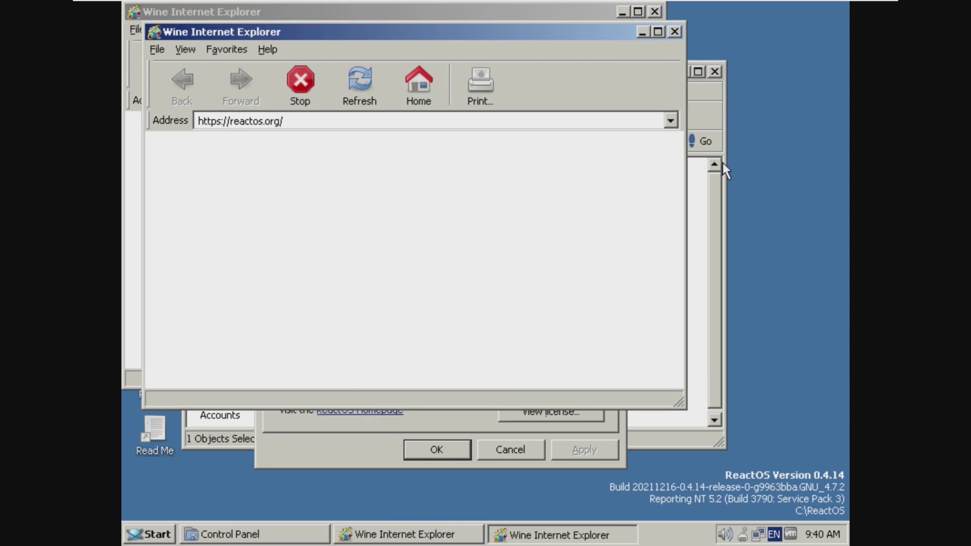
Step: Close the Control Panel and the front Wine Internet Explorer window
{"action": "left_click", "coordinate": [723, 103]}
{"action": "left_click", "coordinate": [714, 71]}
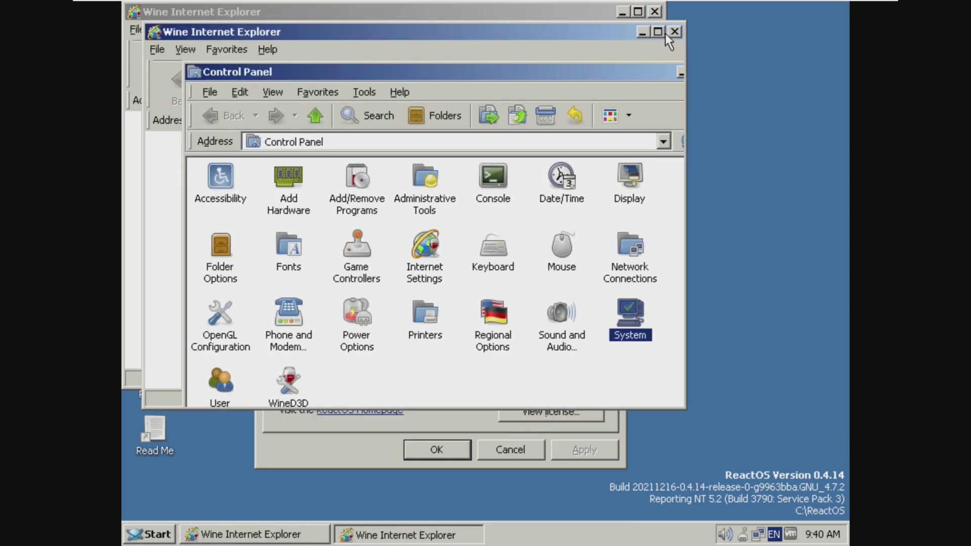
{"action": "left_click", "coordinate": [668, 34]}
{"action": "left_click", "coordinate": [499, 121]}
{"action": "type", "text": "ww"}
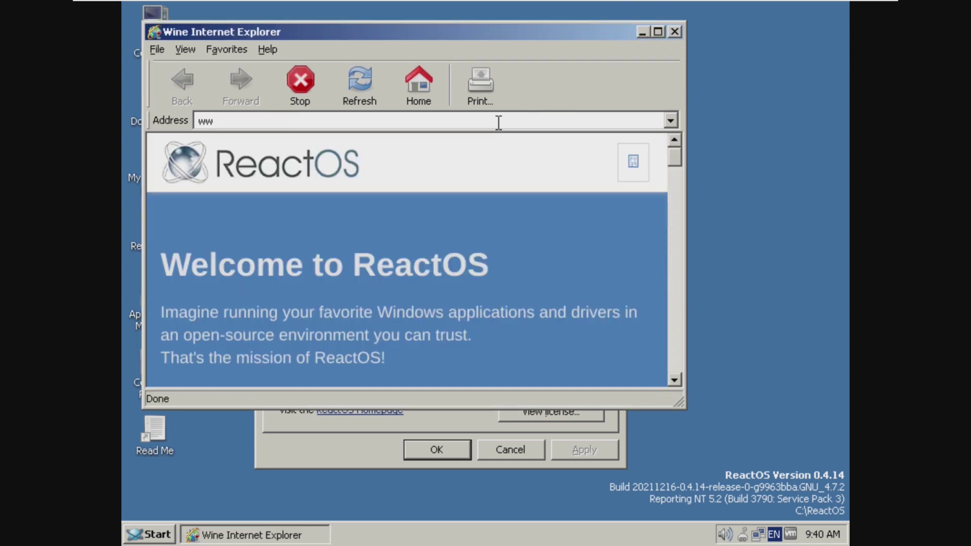
{"action": "type", "text": "w.google.com/chrome"}
{"action": "key", "text": "Return"}
{"action": "left_click_drag", "start_coordinate": [574, 31], "coordinate": [574, 3]}
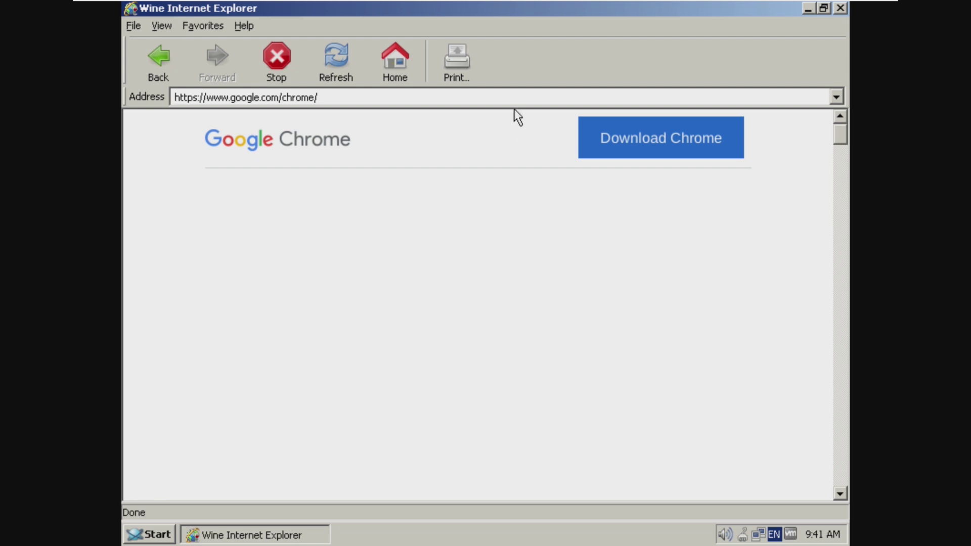
Step: Try to start the Chrome download from the Google Chrome page
{"action": "left_click", "coordinate": [608, 131]}
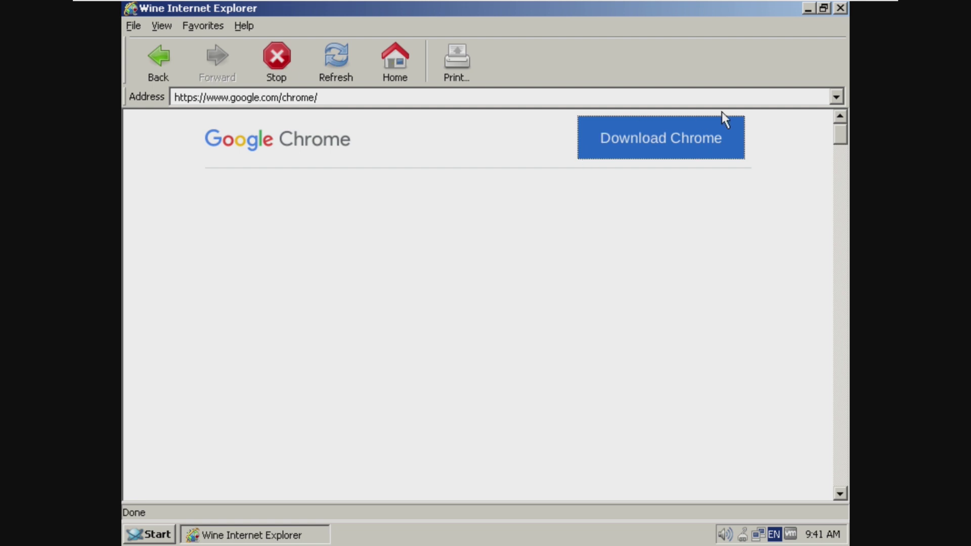
{"action": "left_click", "coordinate": [706, 147]}
{"action": "left_click", "coordinate": [655, 149]}
{"action": "left_click", "coordinate": [654, 151]}
{"action": "left_click_drag", "start_coordinate": [843, 132], "coordinate": [825, 7]}
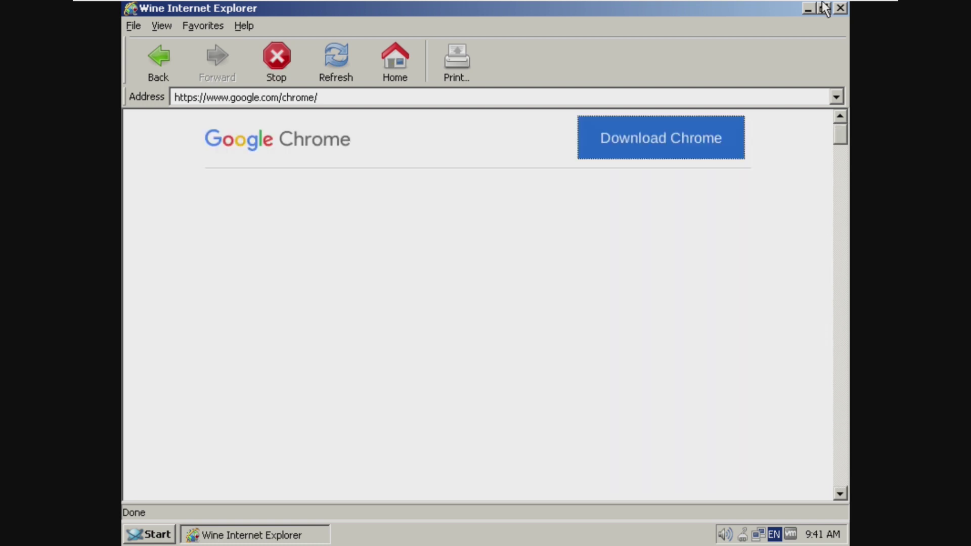
Step: Open the Mozilla Firefox site from YouTube's supported browsers page, try to download Firefox, and retry the download
{"action": "left_click", "coordinate": [683, 147]}
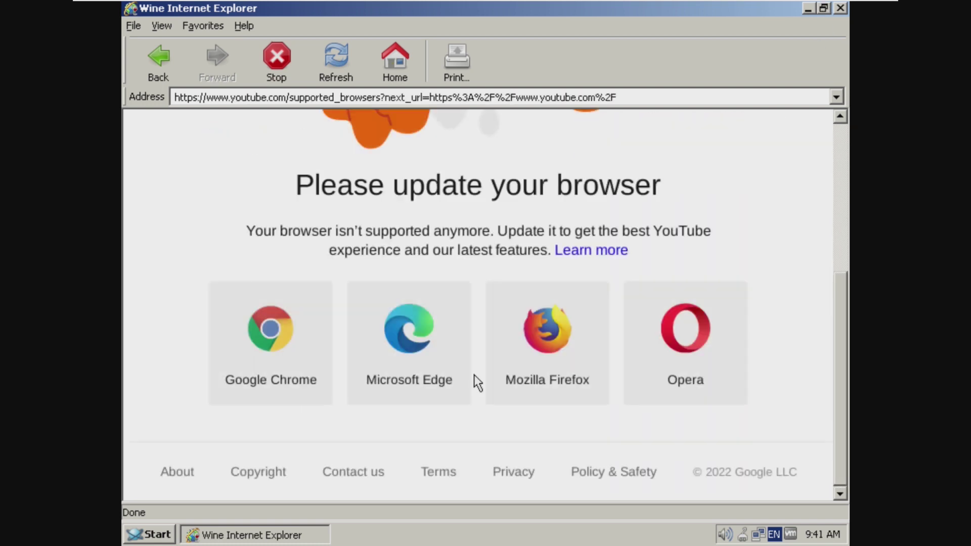
{"action": "left_click", "coordinate": [519, 314]}
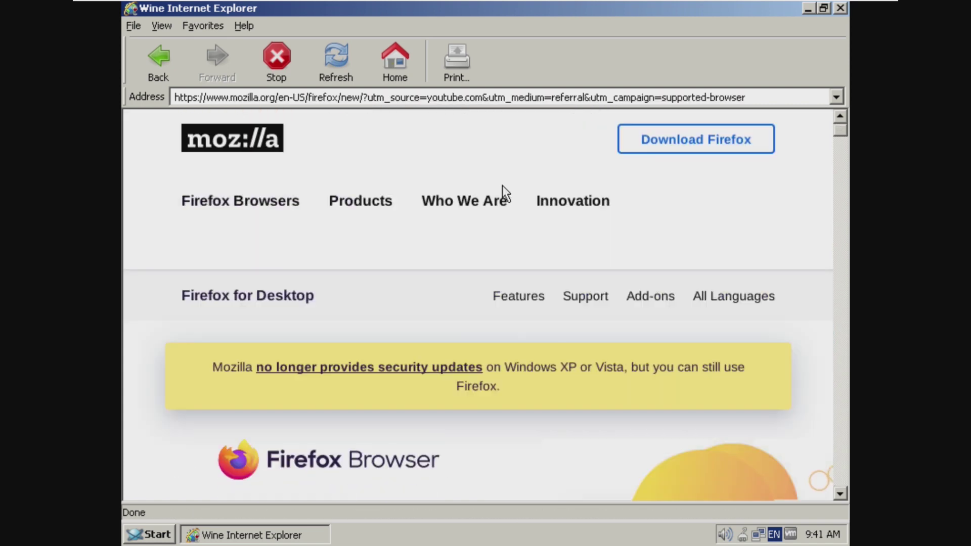
{"action": "left_click", "coordinate": [673, 150]}
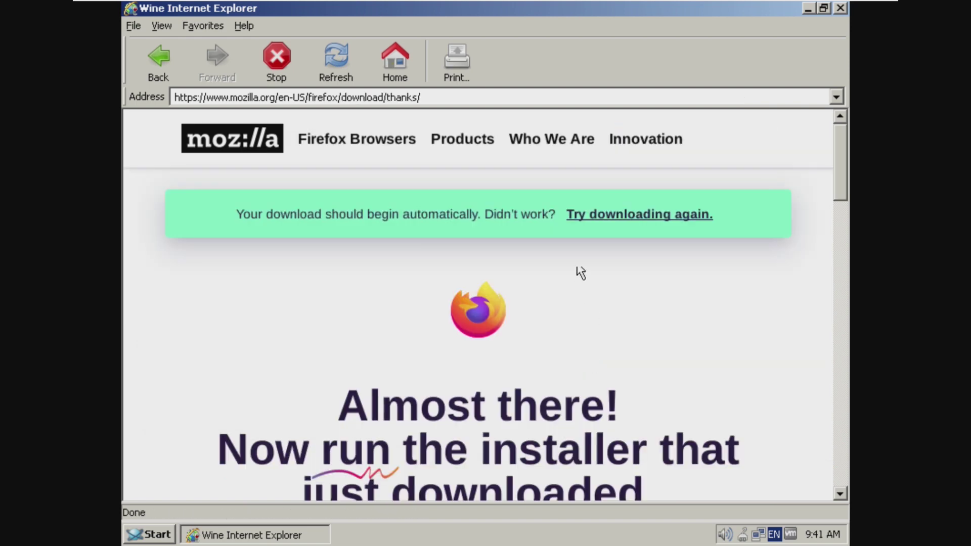
{"action": "left_click", "coordinate": [623, 215]}
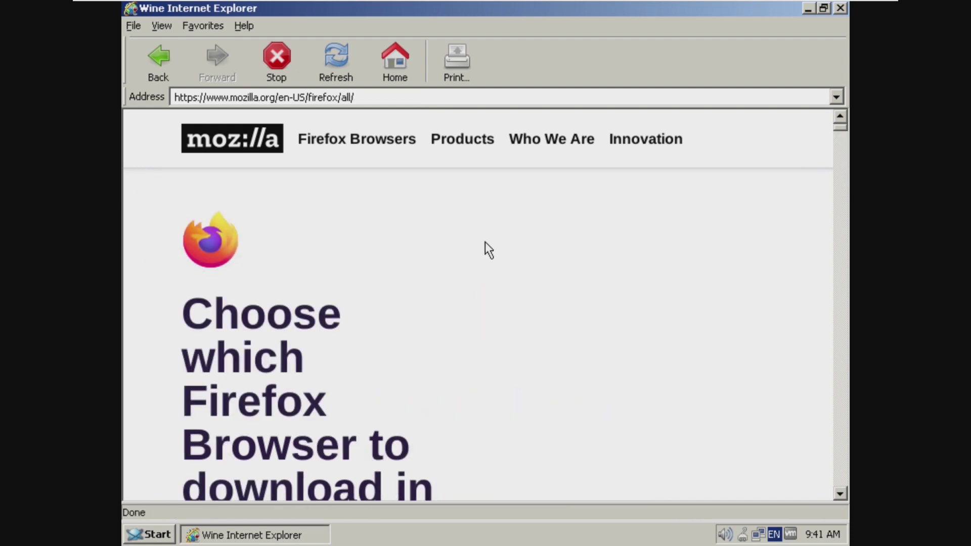
{"action": "scroll", "coordinate": [551, 256], "scroll_direction": "down", "scroll_amount": 10}
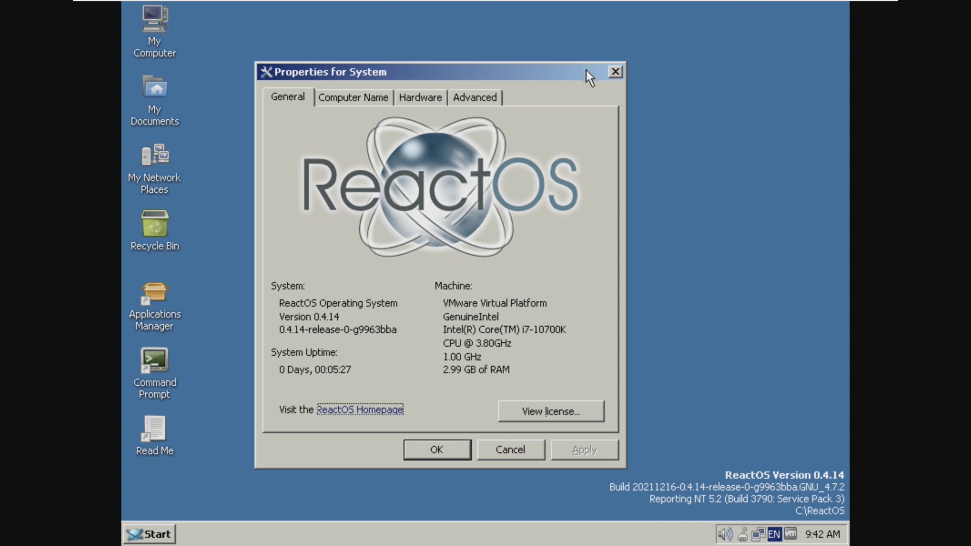
Step: Move the Properties for System dialog toward the upper middle of the desktop and close it
{"action": "left_click_drag", "start_coordinate": [586, 70], "coordinate": [647, 101]}
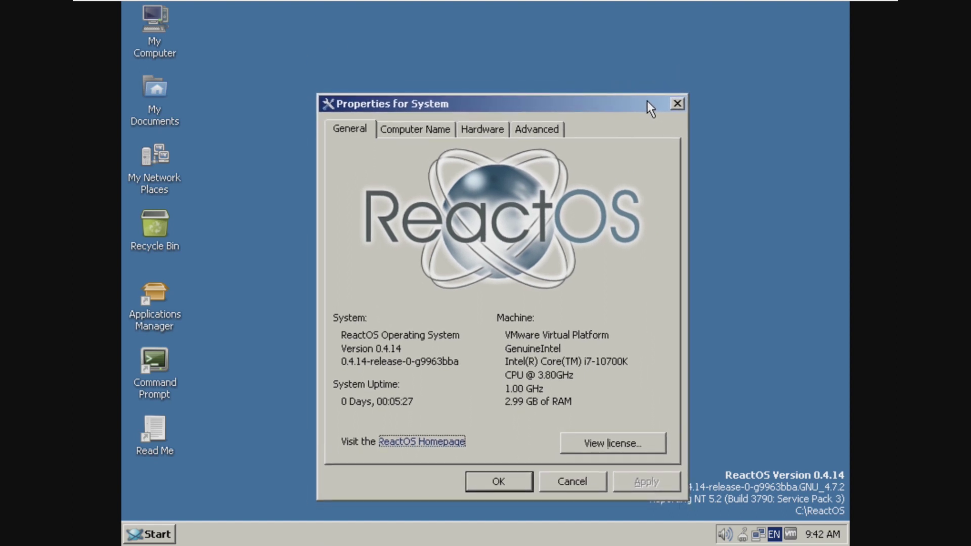
{"action": "left_click_drag", "start_coordinate": [647, 101], "coordinate": [653, 68]}
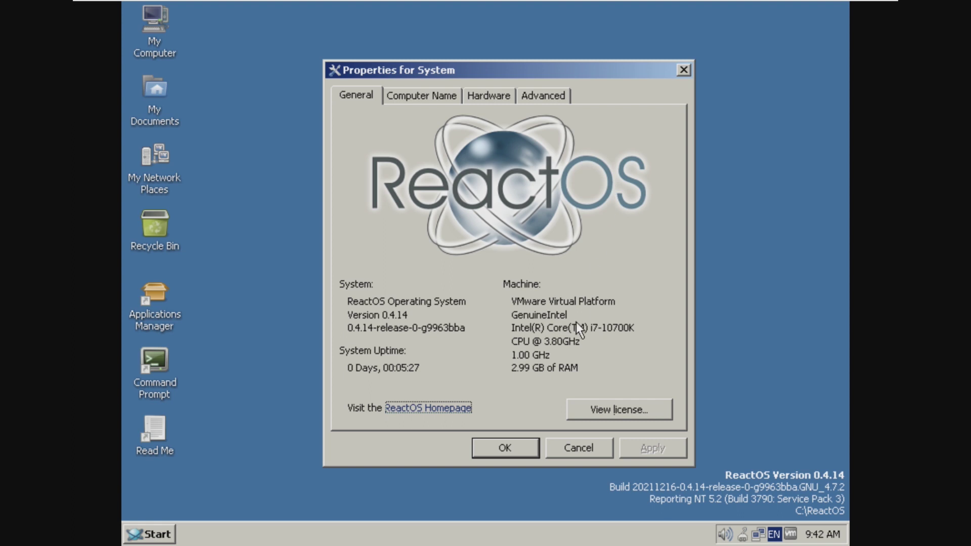
{"action": "left_click", "coordinate": [523, 455]}
{"action": "right_click", "coordinate": [153, 536]}
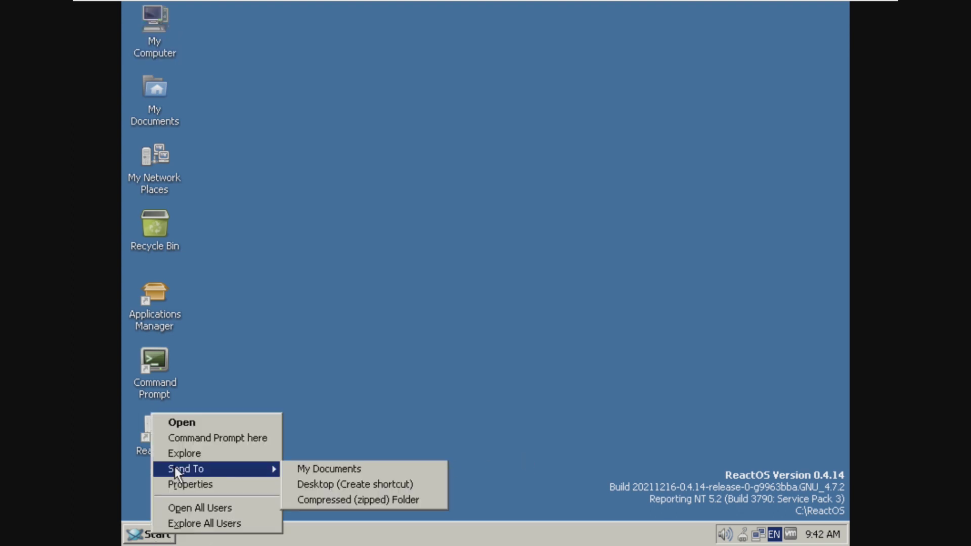
{"action": "left_click", "coordinate": [206, 337]}
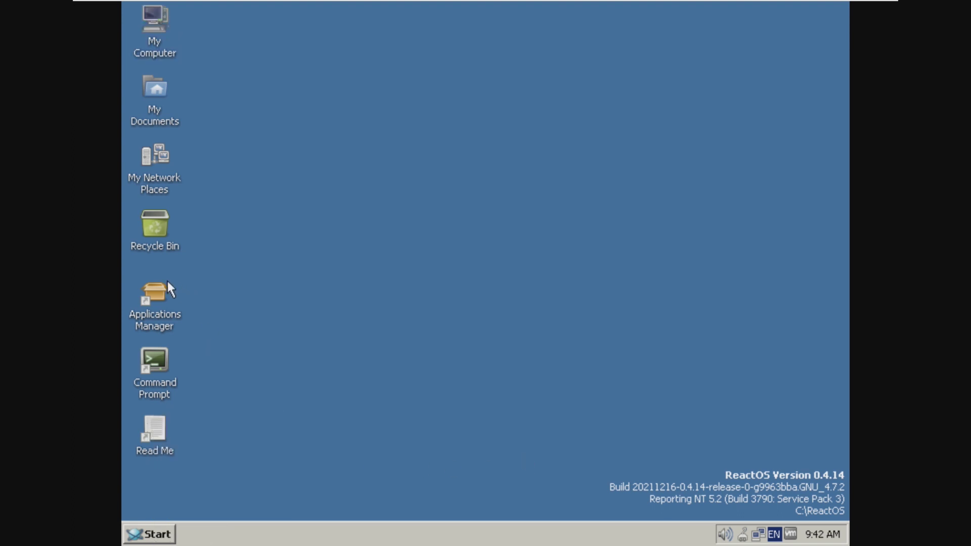
Step: Open the ReactOS Applications Manager, look through the applications available for installation, and close it
{"action": "double_click", "coordinate": [149, 283]}
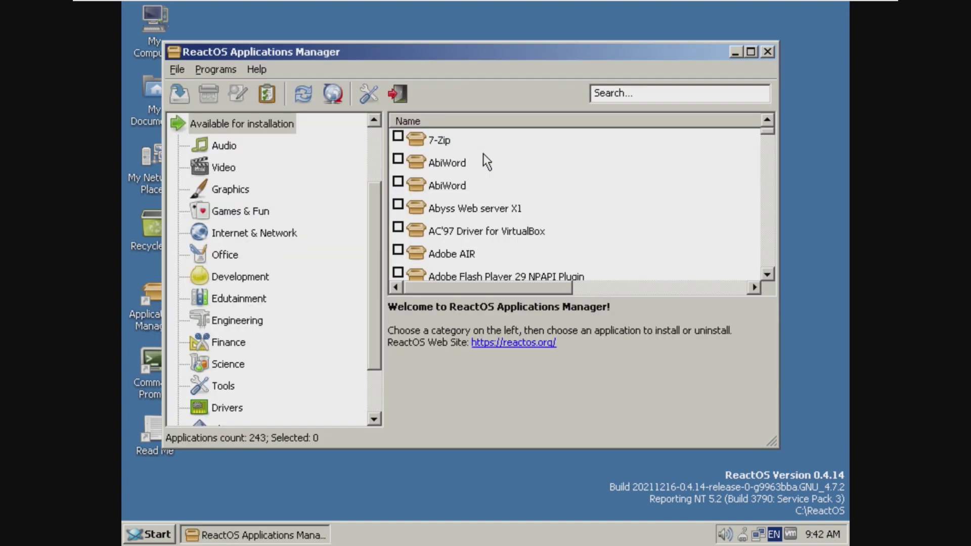
{"action": "scroll", "coordinate": [503, 212], "scroll_direction": "down", "scroll_amount": 7}
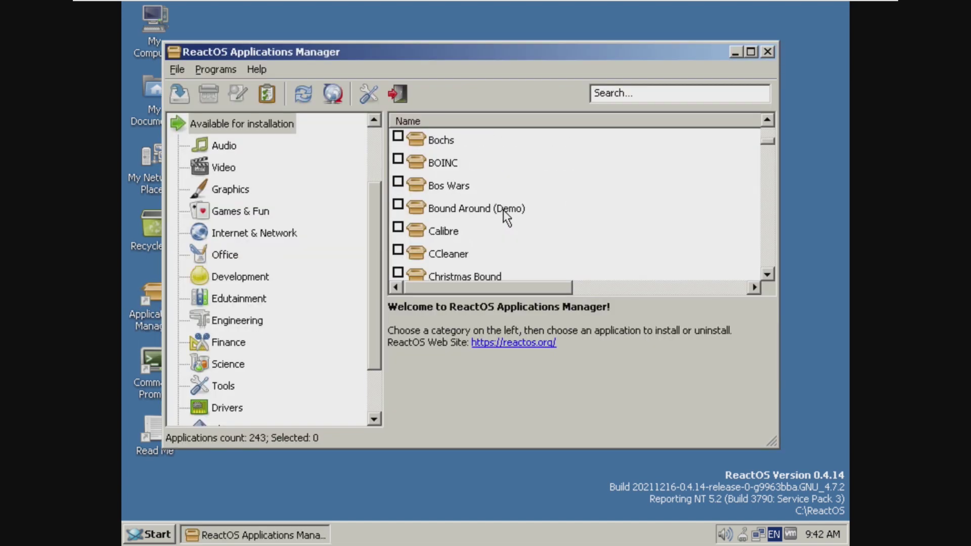
{"action": "scroll", "coordinate": [520, 211], "scroll_direction": "down", "scroll_amount": 12}
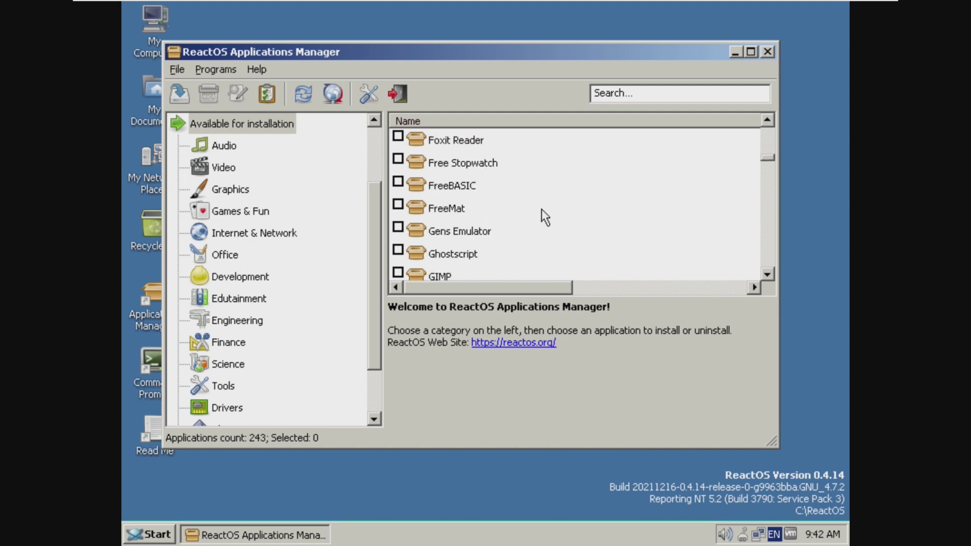
{"action": "scroll", "coordinate": [533, 208], "scroll_direction": "up", "scroll_amount": 12}
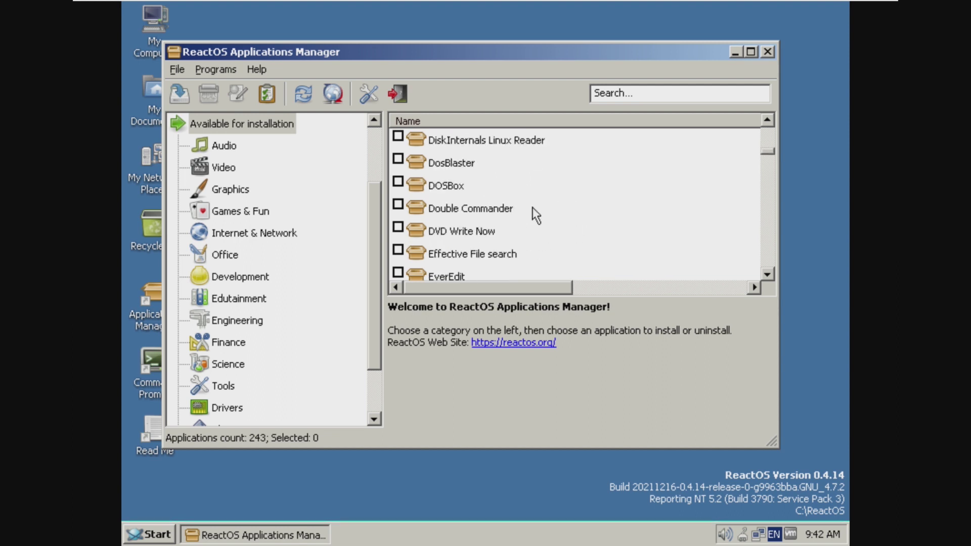
{"action": "scroll", "coordinate": [535, 215], "scroll_direction": "up", "scroll_amount": 7}
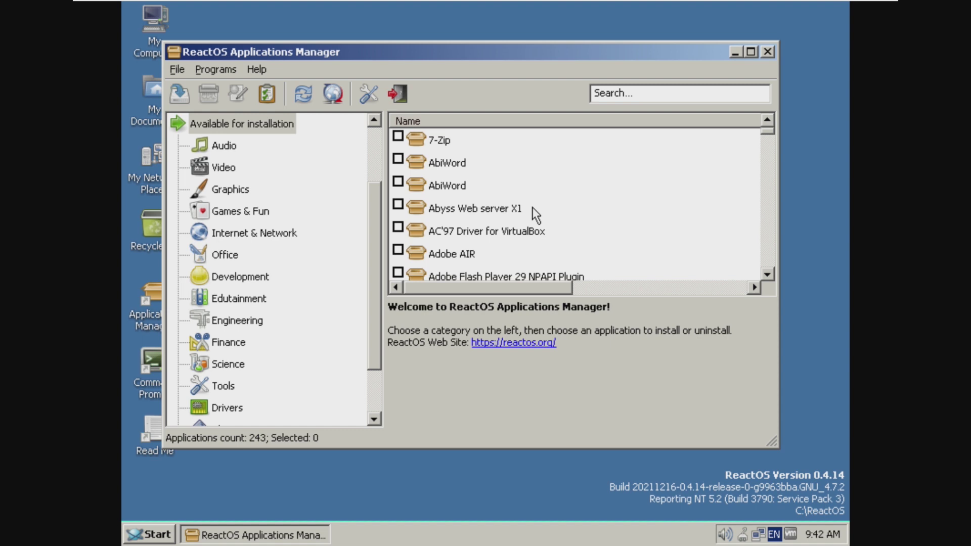
{"action": "scroll", "coordinate": [535, 215], "scroll_direction": "down", "scroll_amount": 20}
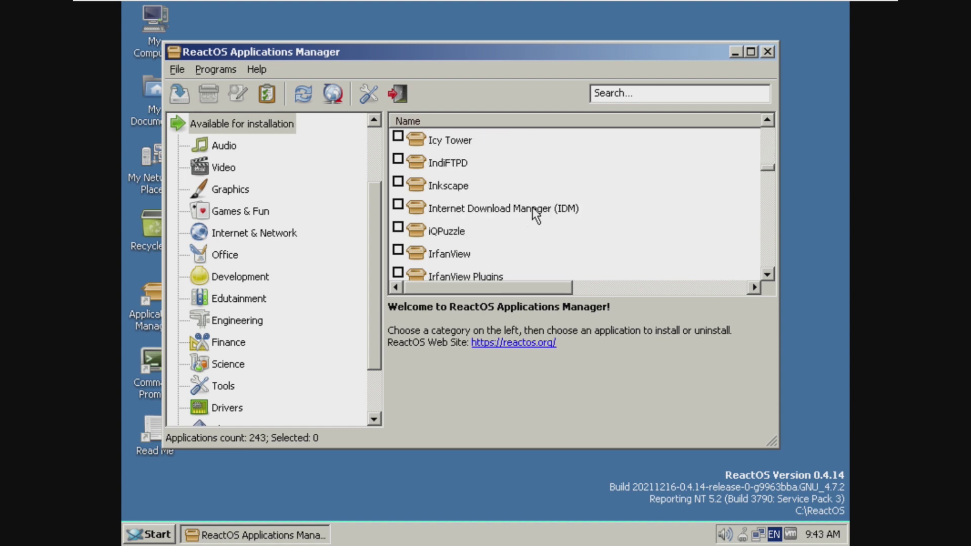
{"action": "scroll", "coordinate": [535, 214], "scroll_direction": "down", "scroll_amount": 15}
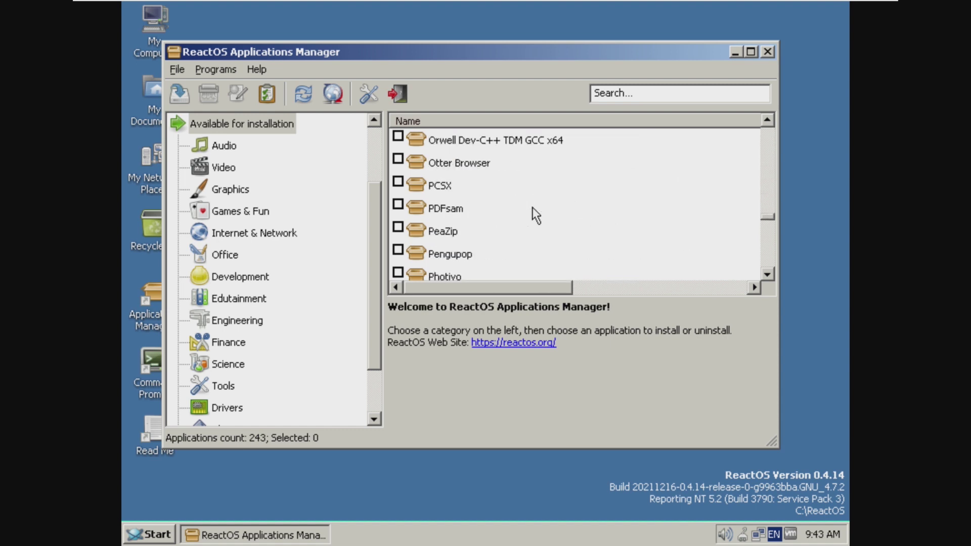
{"action": "scroll", "coordinate": [536, 215], "scroll_direction": "down", "scroll_amount": 20}
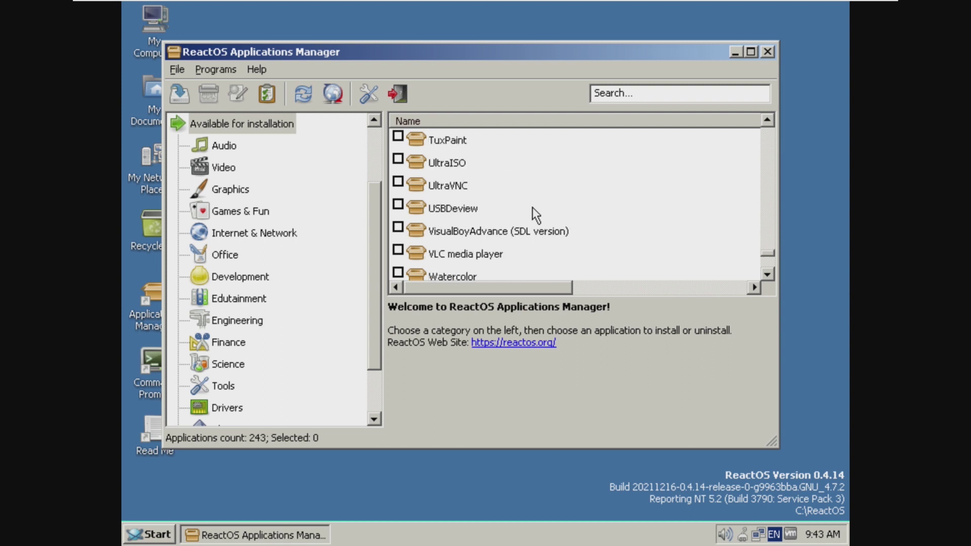
{"action": "scroll", "coordinate": [536, 215], "scroll_direction": "down", "scroll_amount": 10}
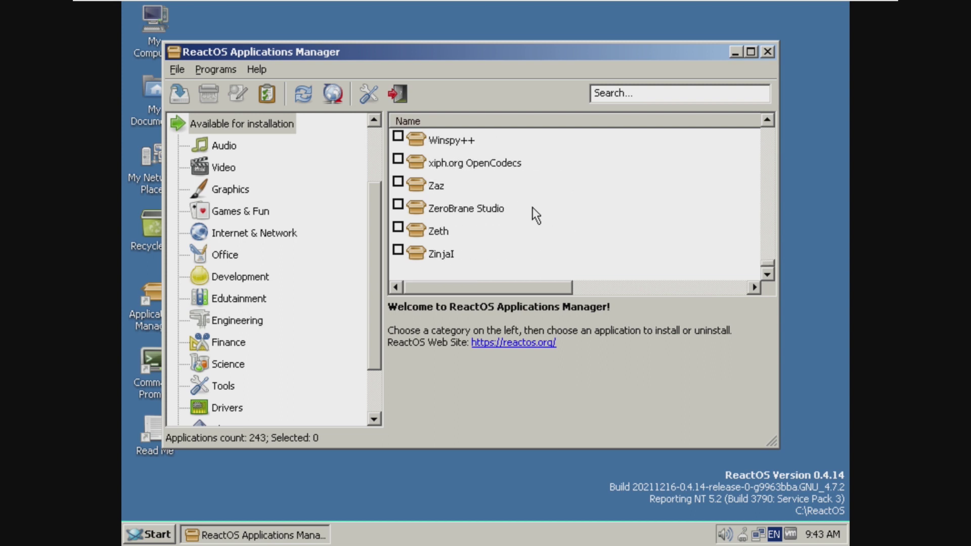
{"action": "scroll", "coordinate": [535, 215], "scroll_direction": "up", "scroll_amount": 11}
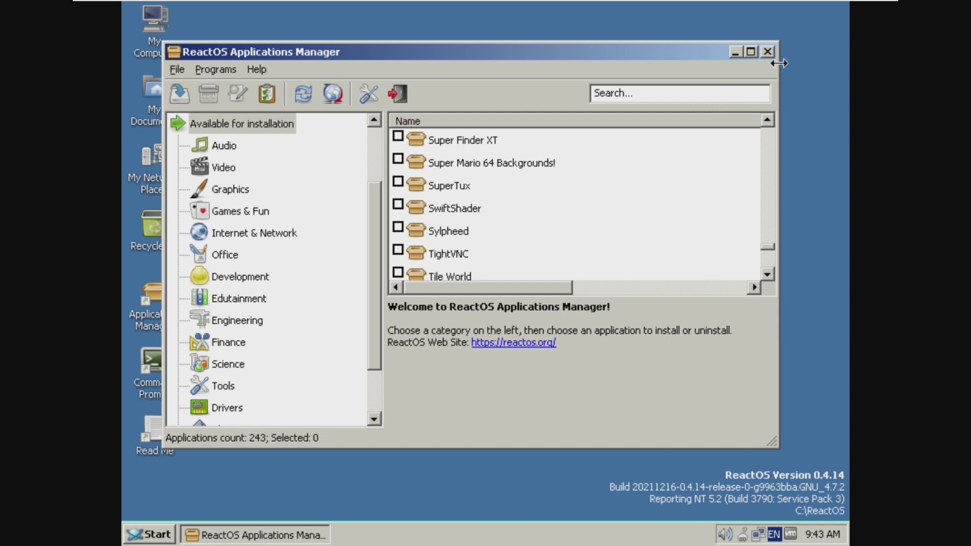
{"action": "left_click", "coordinate": [767, 52]}
{"action": "left_click", "coordinate": [150, 534]}
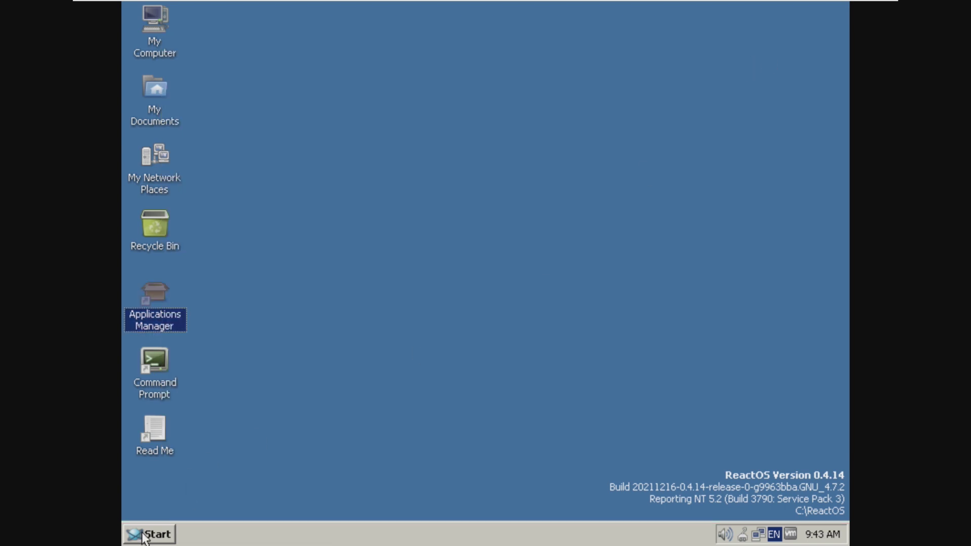
{"action": "left_click", "coordinate": [123, 442]}
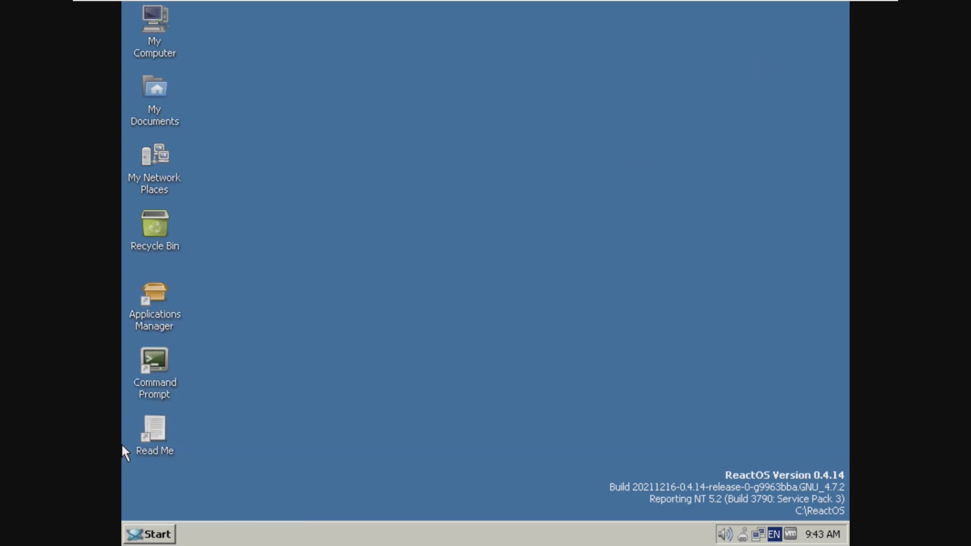
{"action": "key", "text": "super"}
{"action": "mouse_move", "coordinate": [254, 296]}
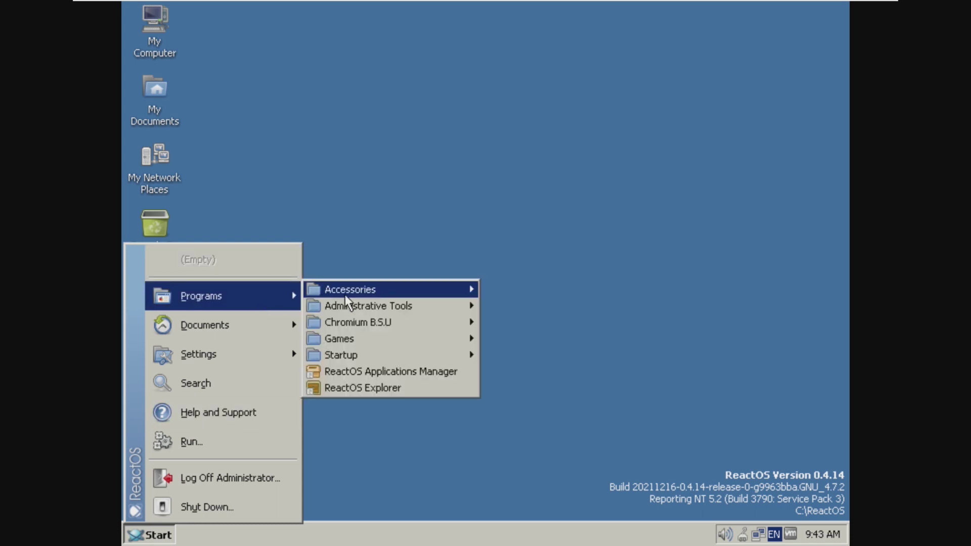
{"action": "left_click", "coordinate": [417, 227]}
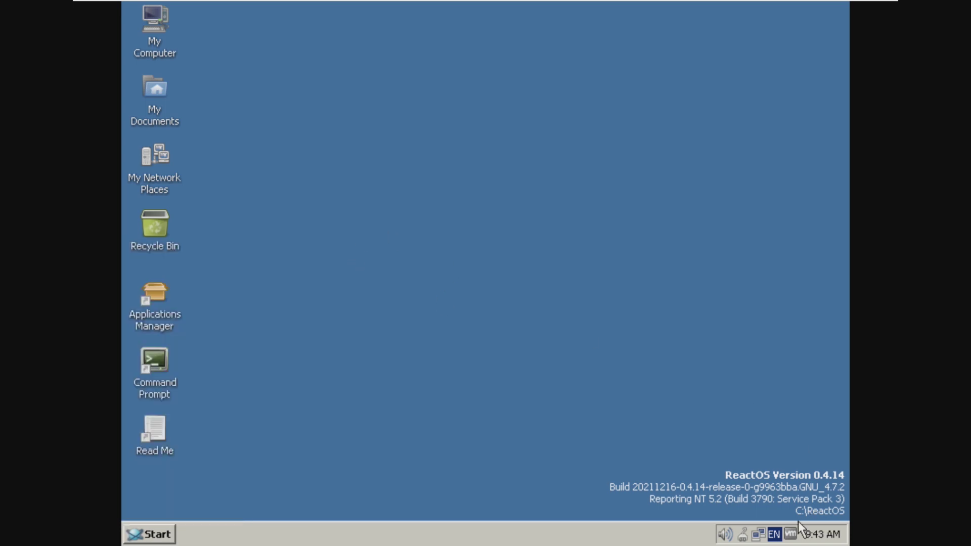
Step: View the About VMware Tools information and close it
{"action": "right_click", "coordinate": [789, 537]}
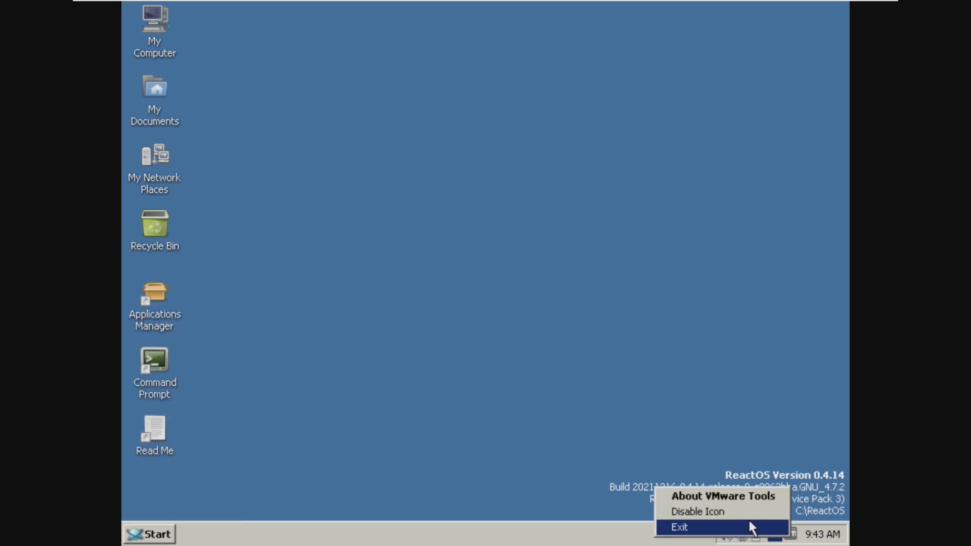
{"action": "left_click", "coordinate": [743, 497]}
{"action": "left_click", "coordinate": [640, 141]}
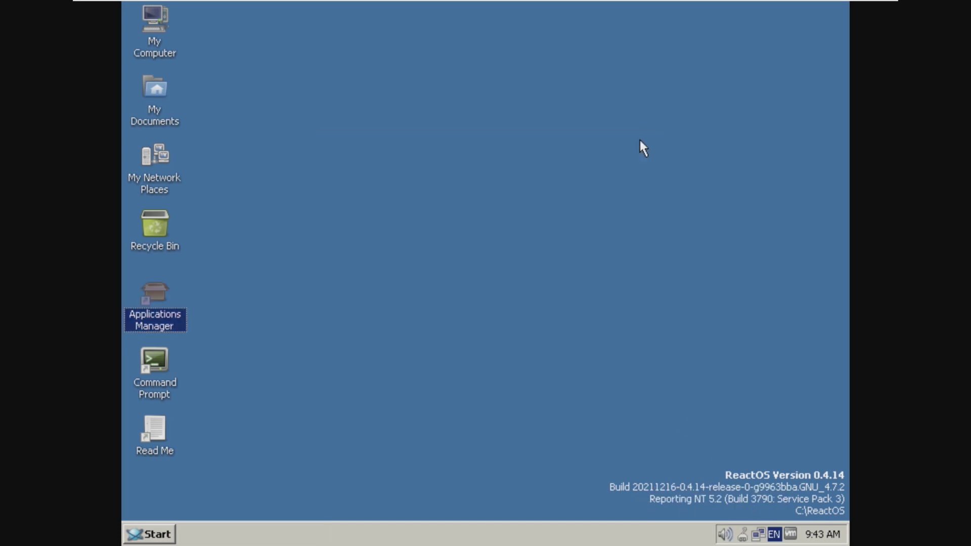
{"action": "left_click", "coordinate": [134, 479]}
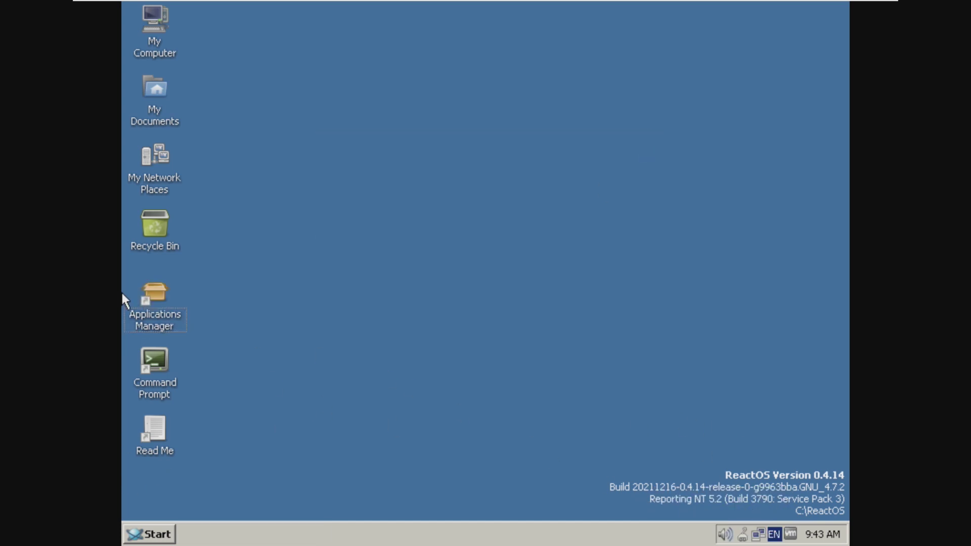
{"action": "left_click", "coordinate": [173, 543]}
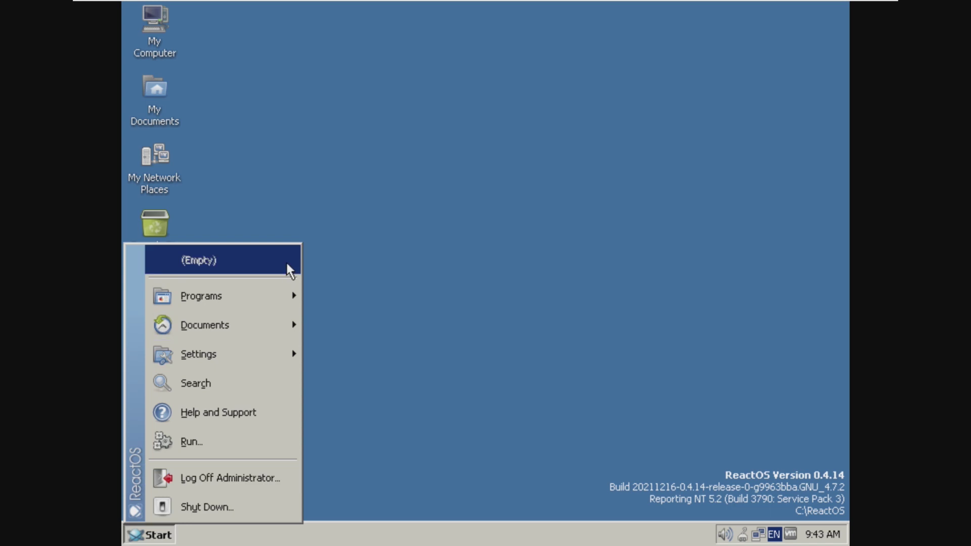
{"action": "left_click", "coordinate": [337, 177]}
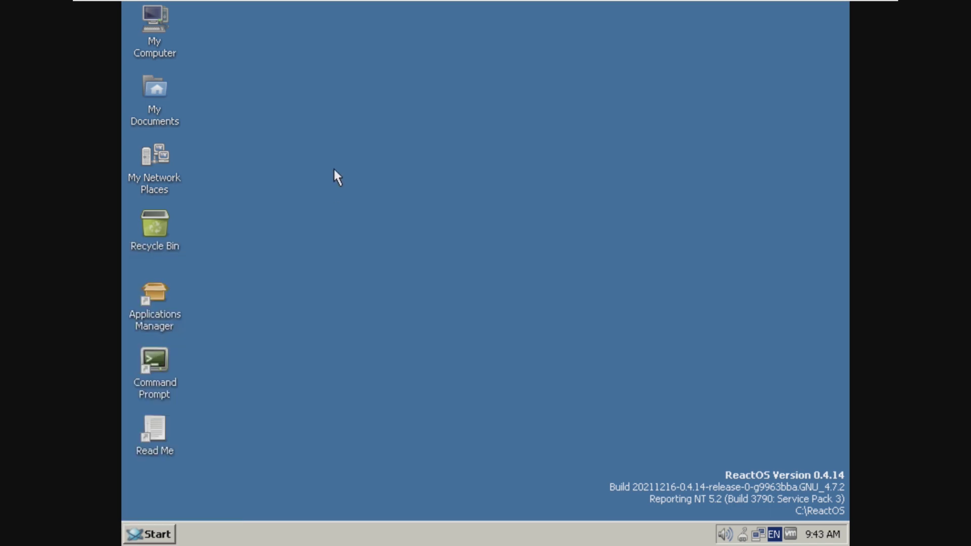
Step: Set the desktop wallpaper to Angelus.Fisherman_4x3 in the display properties
{"action": "right_click", "coordinate": [230, 314]}
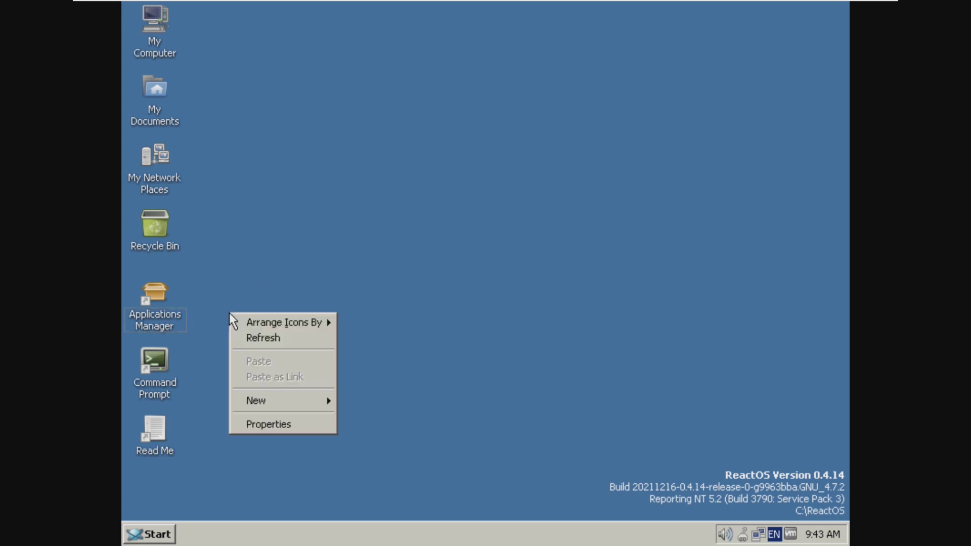
{"action": "left_click", "coordinate": [274, 424]}
{"action": "left_click", "coordinate": [291, 387]}
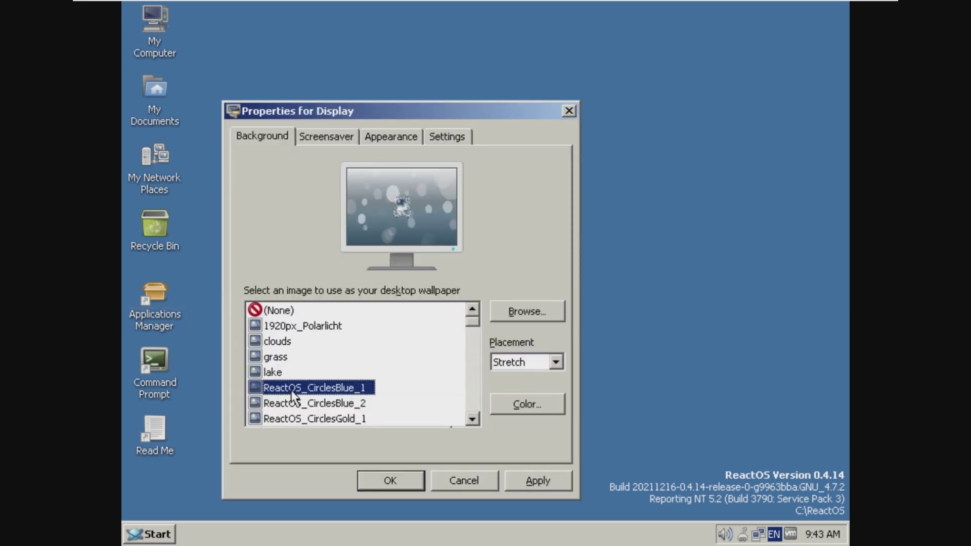
{"action": "scroll", "coordinate": [327, 387], "scroll_direction": "down", "scroll_amount": 3}
{"action": "left_click", "coordinate": [326, 375]}
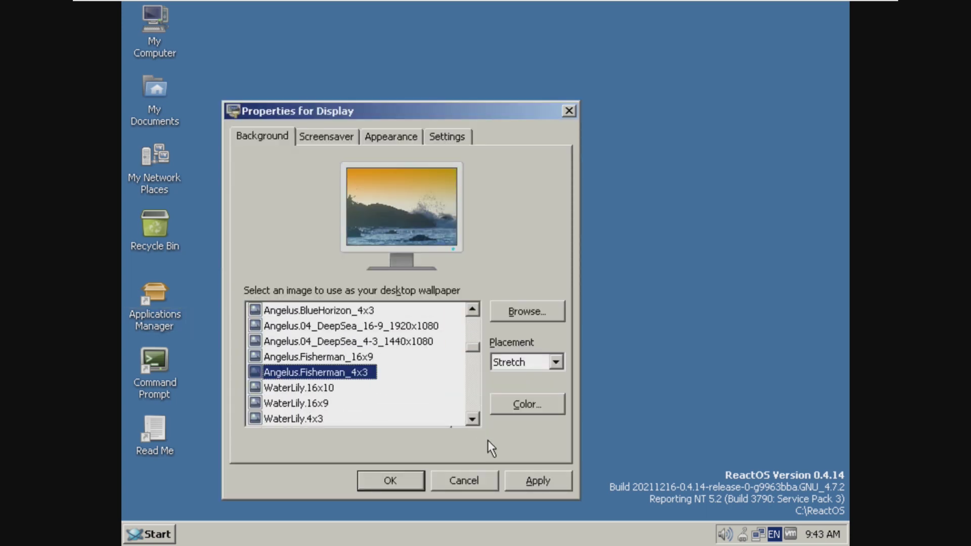
{"action": "left_click", "coordinate": [533, 477]}
{"action": "left_click", "coordinate": [402, 481]}
{"action": "left_click_drag", "start_coordinate": [455, 101], "coordinate": [342, 269]}
{"action": "right_click", "coordinate": [344, 261]}
{"action": "mouse_move", "coordinate": [369, 276]}
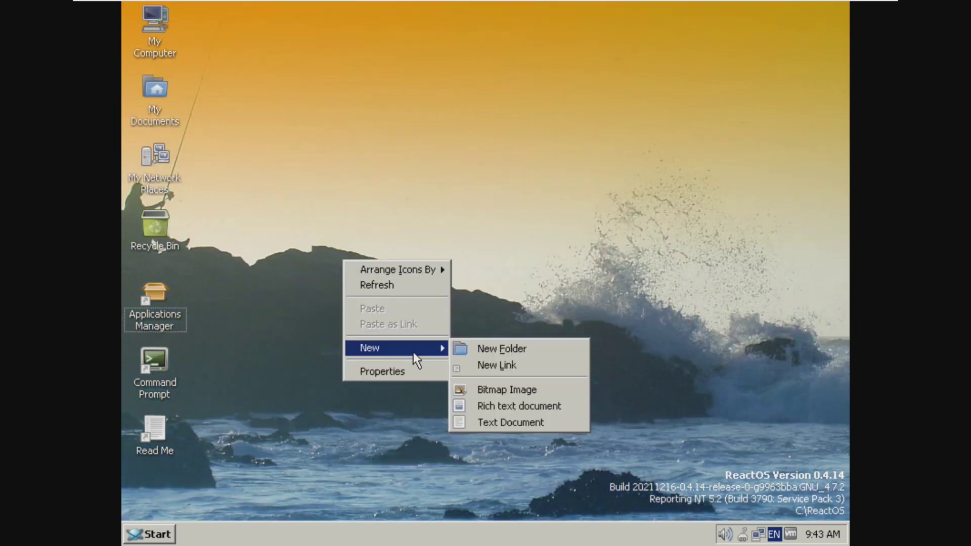
{"action": "left_click", "coordinate": [456, 303]}
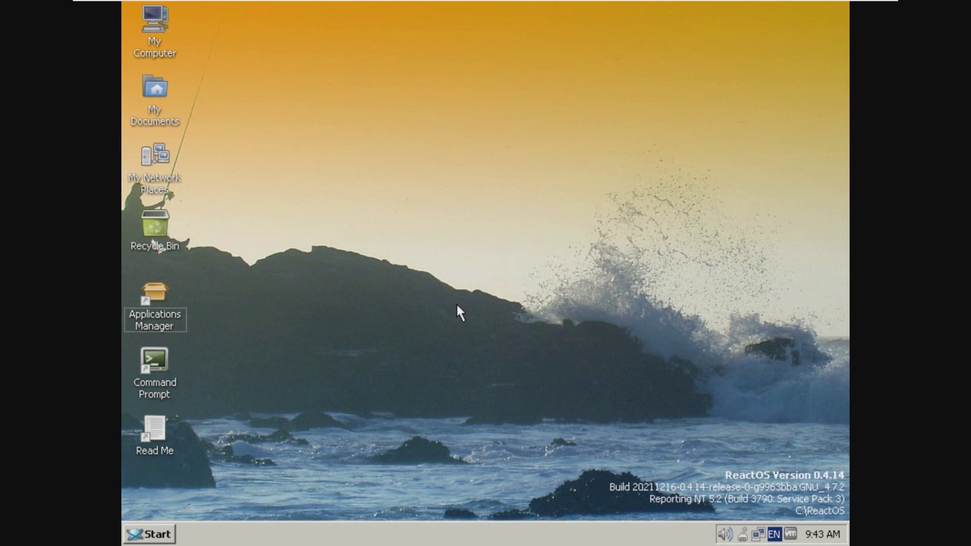